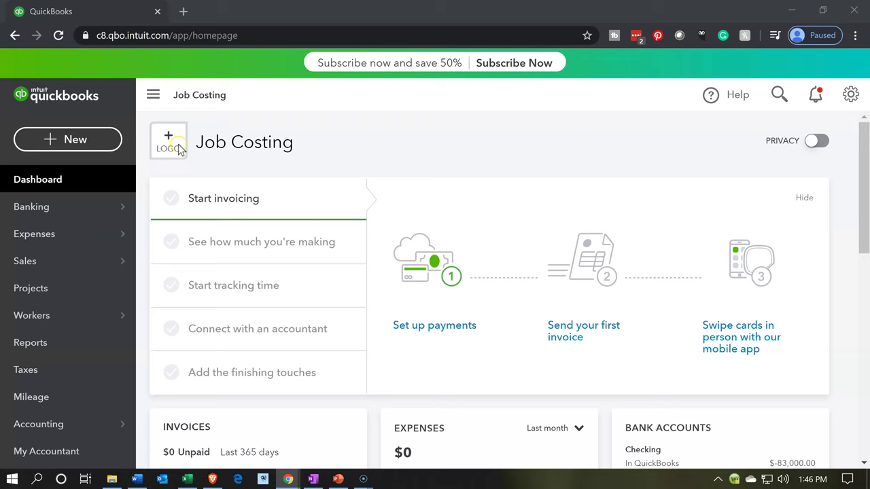
# - Switch to the Excel job cost workbook and bring the accounts table on the Ex 0 sheet into view
pyautogui.click(162, 239)
pyautogui.click(185, 294)
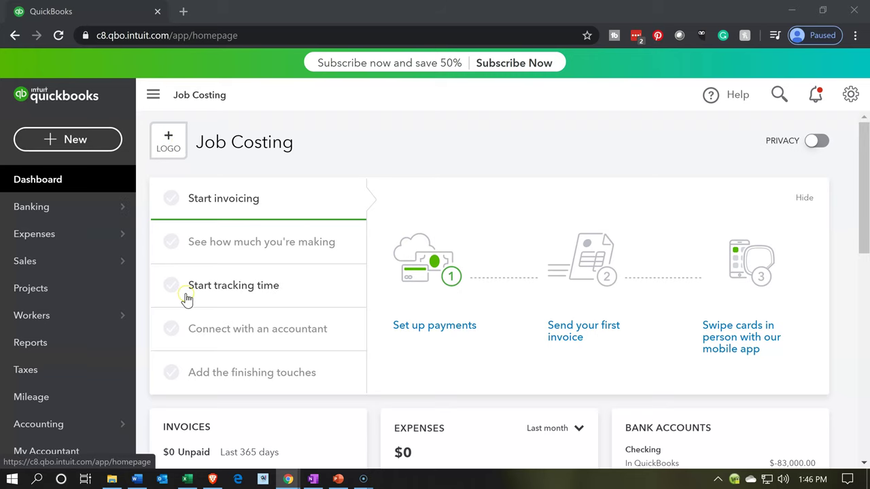
pyautogui.click(189, 479)
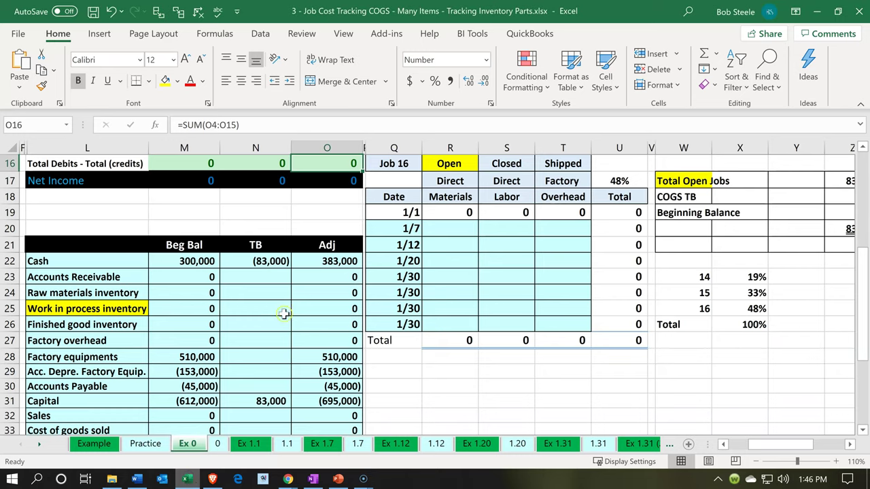
pyautogui.click(328, 259)
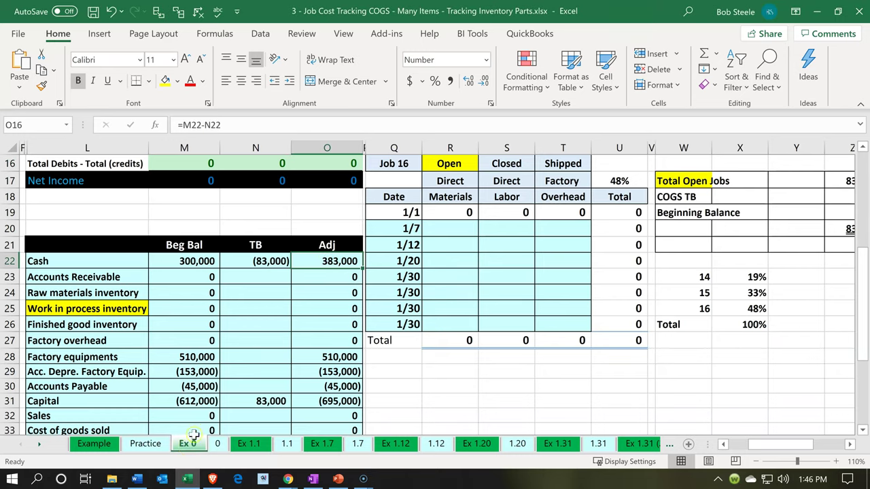
pyautogui.click(208, 370)
pyautogui.scroll(1, 208, 367)
pyautogui.scroll(4, 207, 367)
pyautogui.click(166, 312)
pyautogui.press('Left')
pyautogui.press('Left')
pyautogui.press('Left')
pyautogui.press('Left')
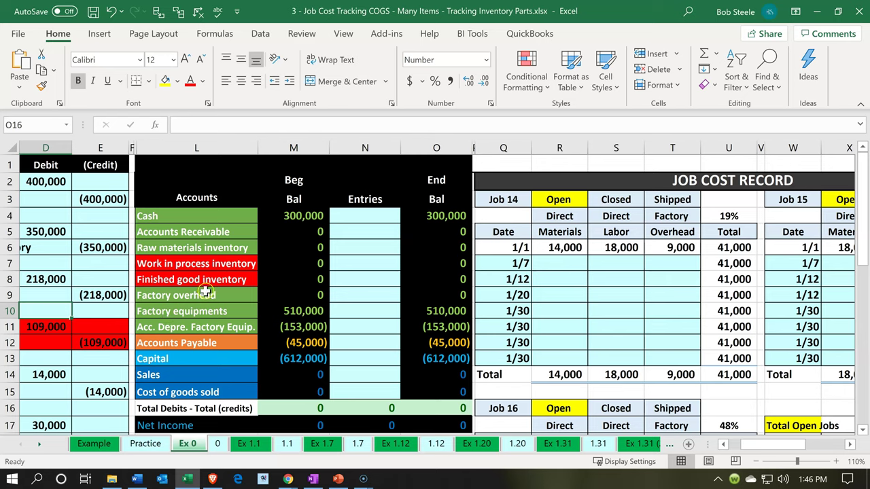
# - Review the beginning balances in the Ex 0 accounts table, going from Cash down to Capital
pyautogui.click(296, 212)
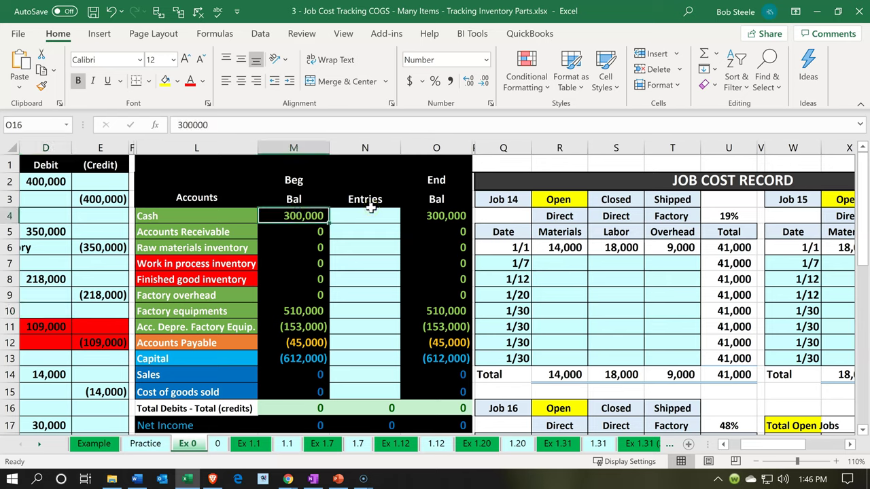
pyautogui.press('Down')
pyautogui.press('Down')
pyautogui.press('Down')
pyautogui.press('Down')
pyautogui.press('Down')
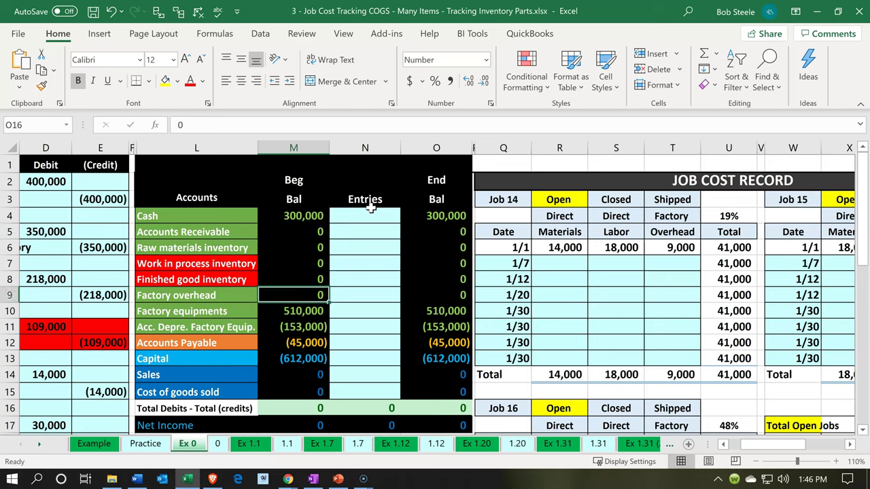
pyautogui.press('Up')
pyautogui.press('Up')
pyautogui.press('Up')
pyautogui.press('Up')
pyautogui.press('Up')
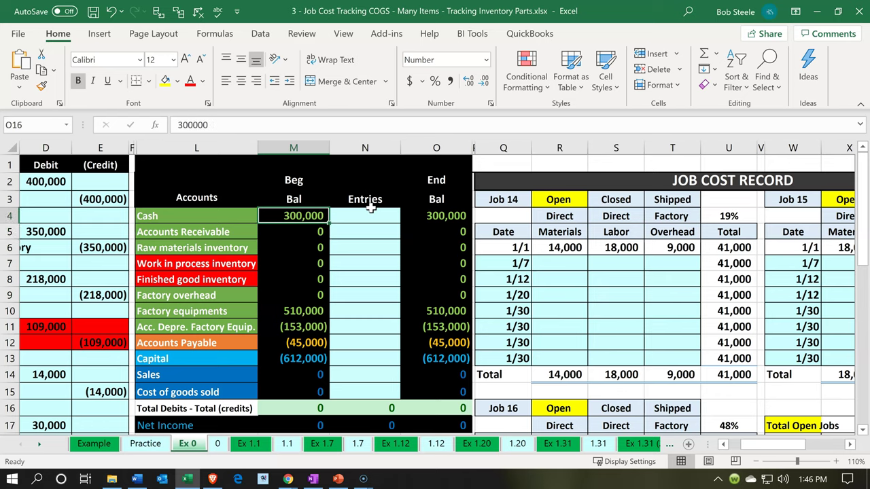
pyautogui.press('Down')
pyautogui.press('Down')
pyautogui.press('Down')
pyautogui.press('Down')
pyautogui.press('Down')
pyautogui.press('Down')
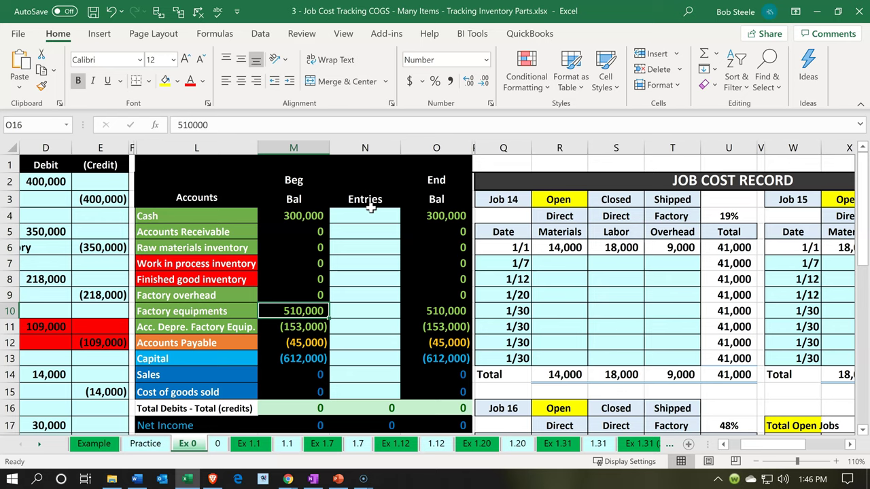
pyautogui.press('Down')
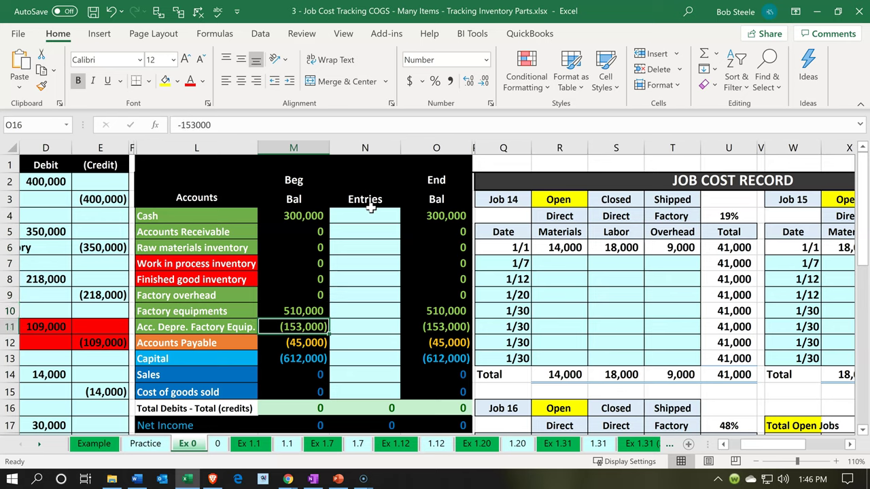
pyautogui.press('Down')
pyautogui.press('Down')
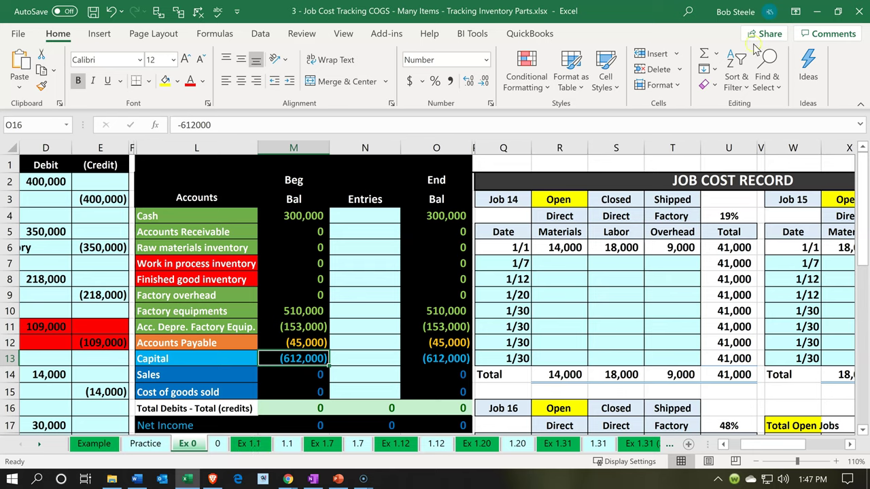
# - Return to QuickBooks Online and open the Balance Sheet report from the standard reports
pyautogui.click(818, 11)
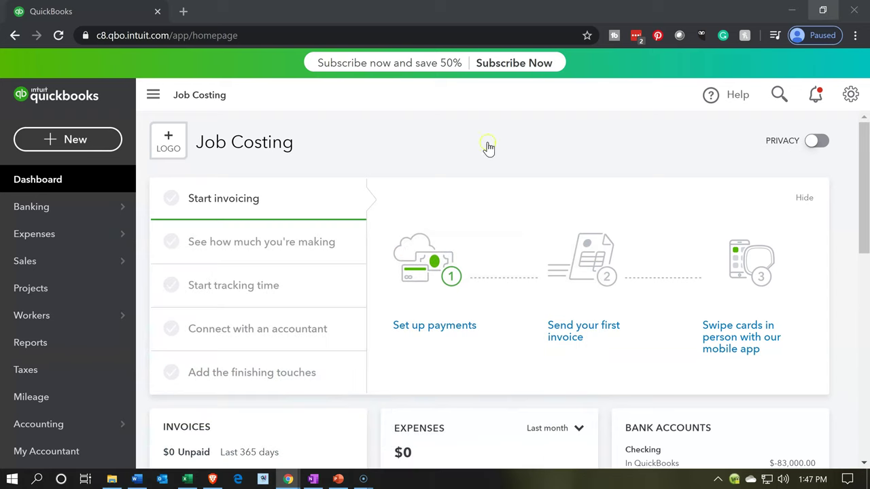
pyautogui.click(60, 354)
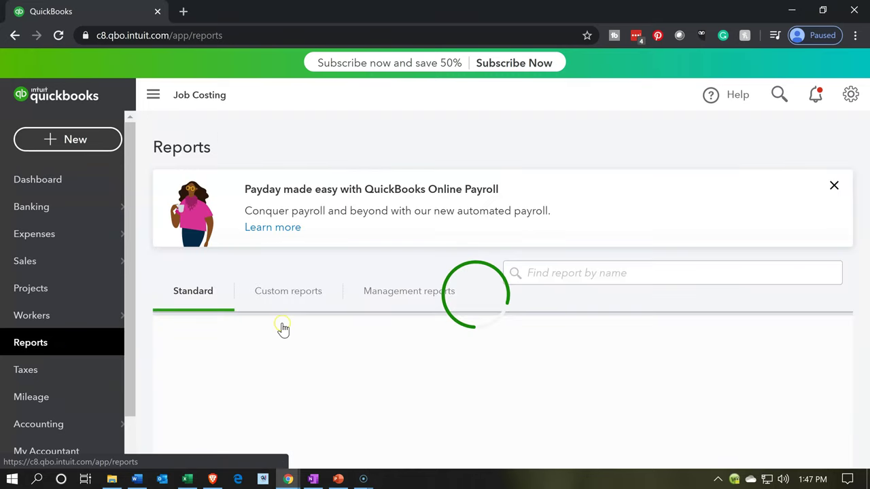
pyautogui.scroll(-1, 348, 324)
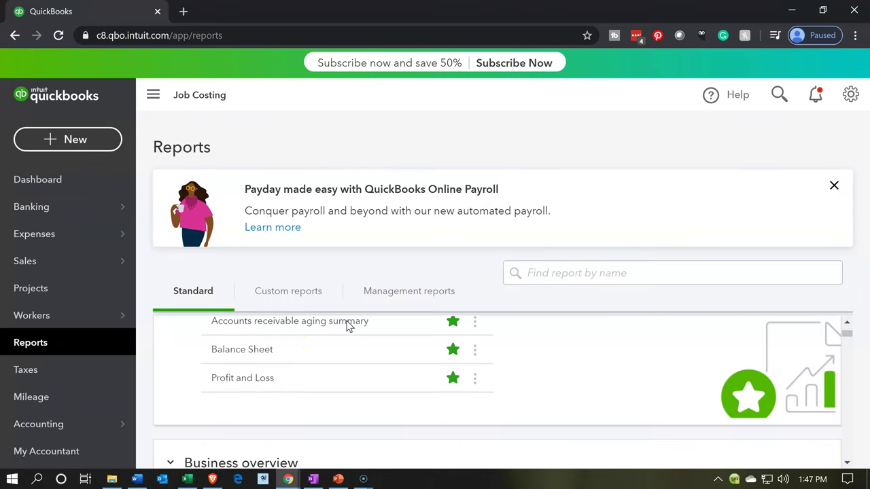
pyautogui.click(239, 359)
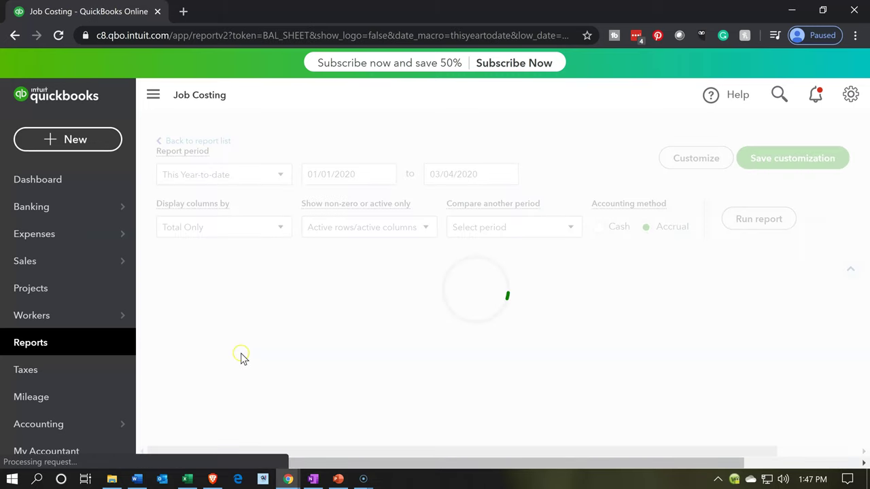
pyautogui.scroll(3, 290, 286)
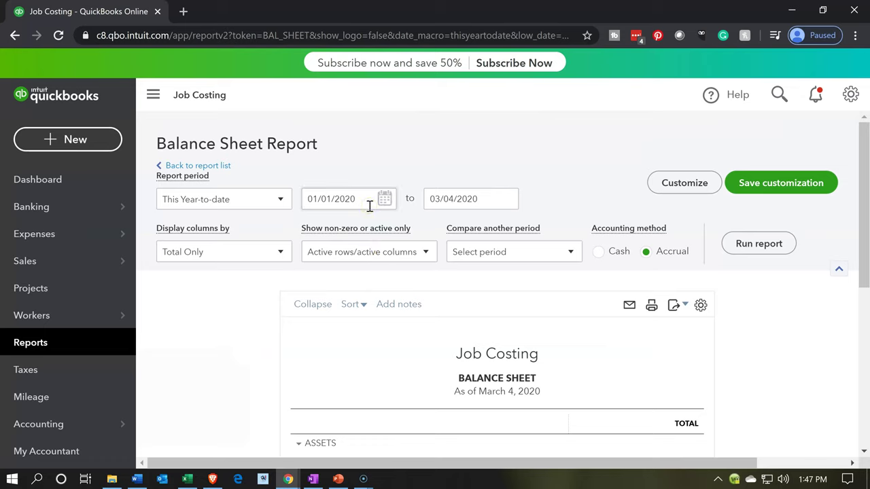
# - Run the balance sheet with both period dates set to 12/31/2019 and examine its equity section
pyautogui.click(369, 204)
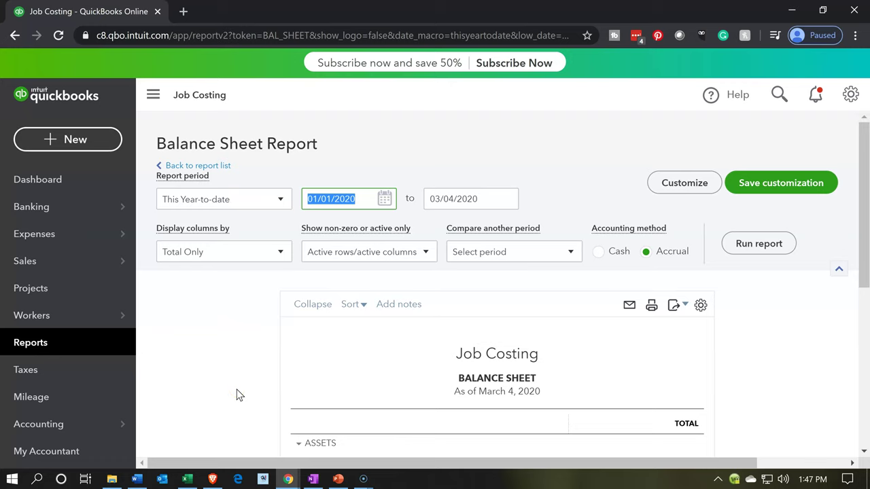
pyautogui.scroll(-4, 238, 395)
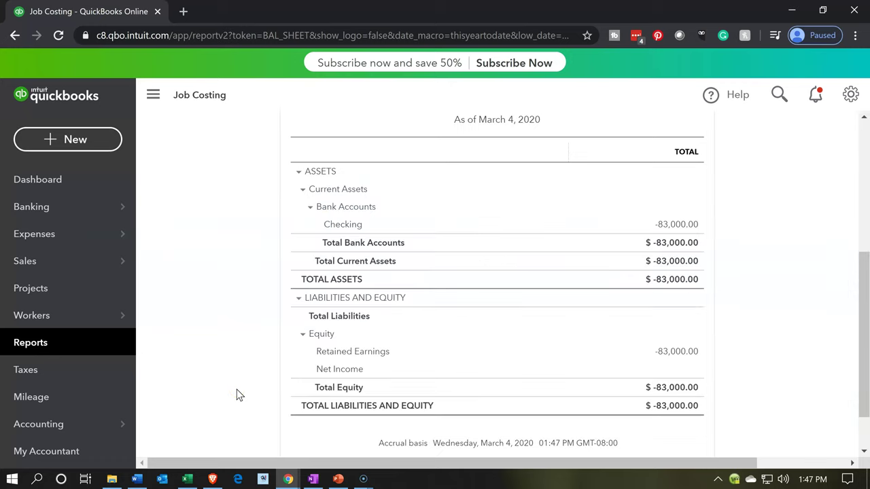
pyautogui.scroll(-1, 238, 395)
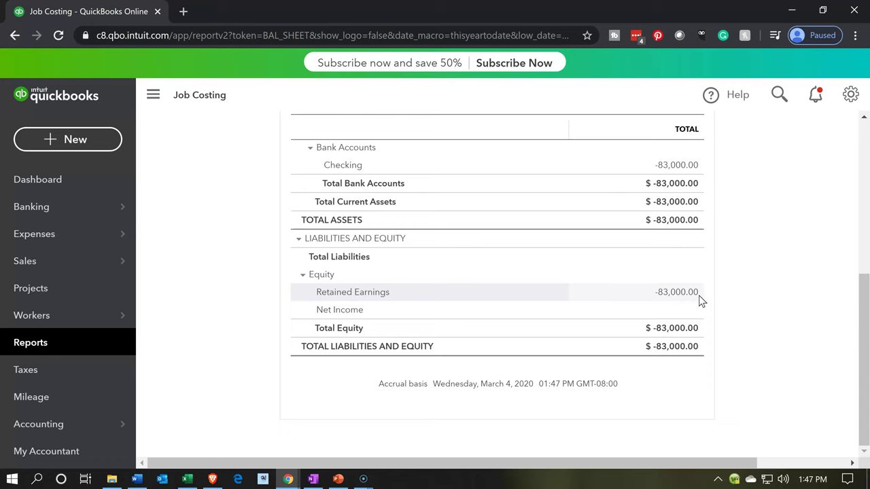
pyautogui.scroll(5, 480, 371)
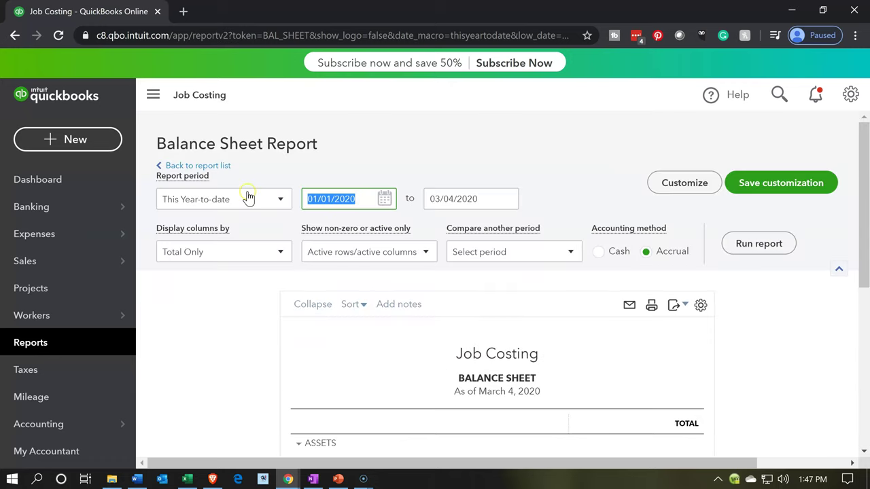
pyautogui.write('123119')
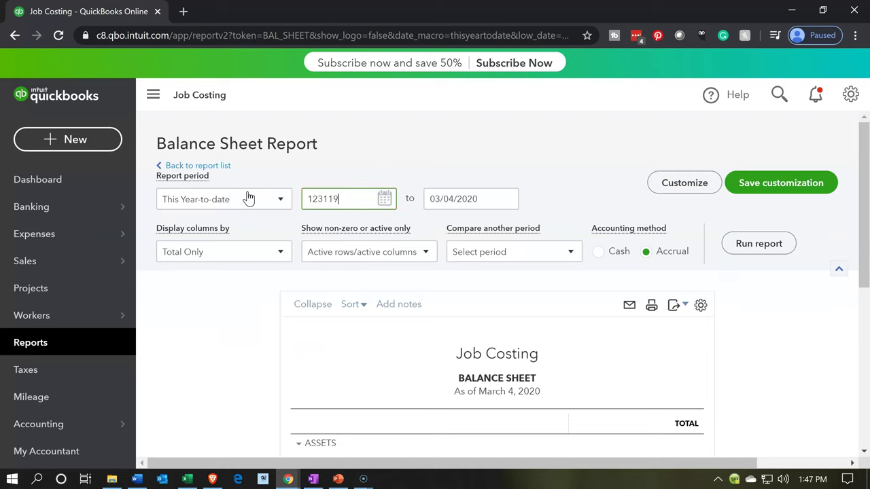
pyautogui.press('Tab')
pyautogui.write('123119')
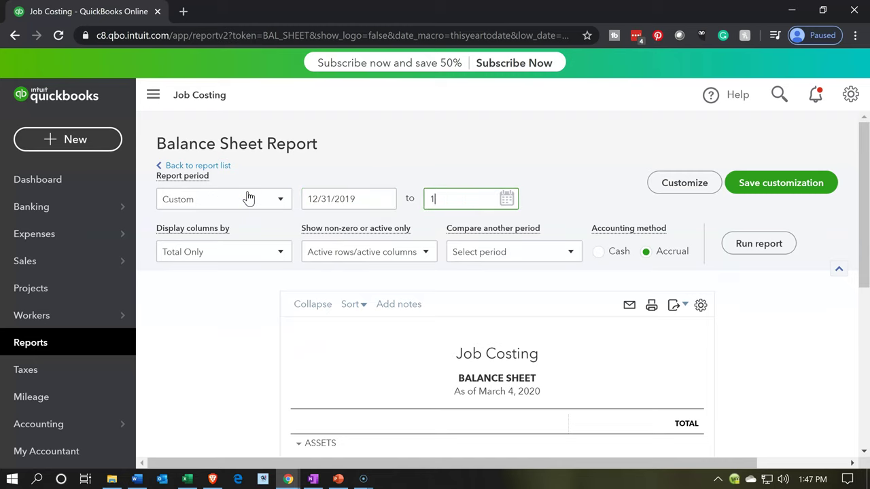
pyautogui.press('Tab')
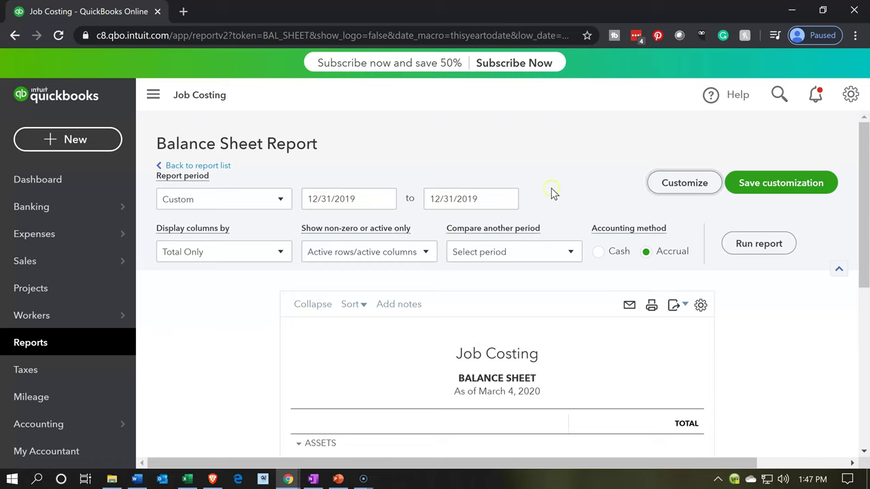
pyautogui.click(779, 250)
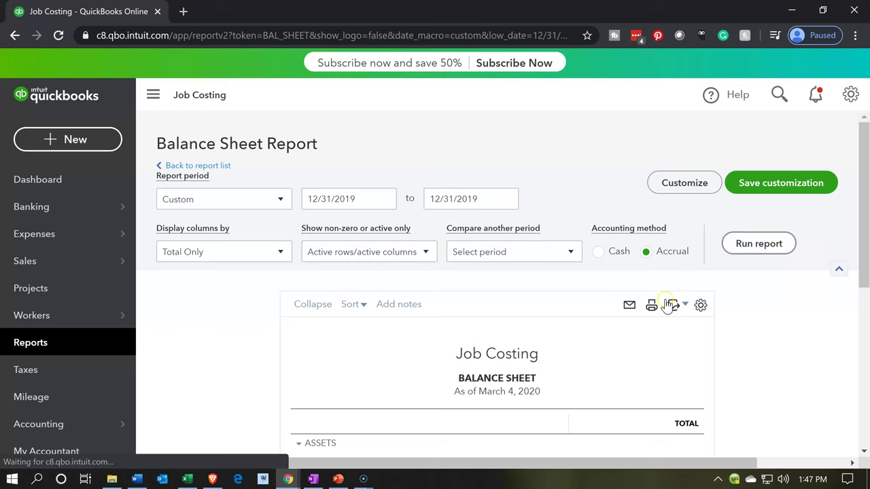
pyautogui.scroll(-5, 664, 305)
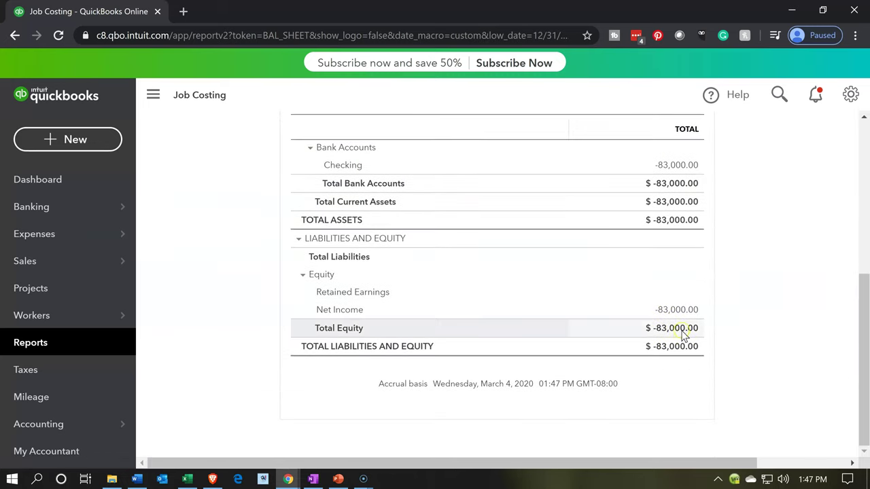
pyautogui.click(694, 299)
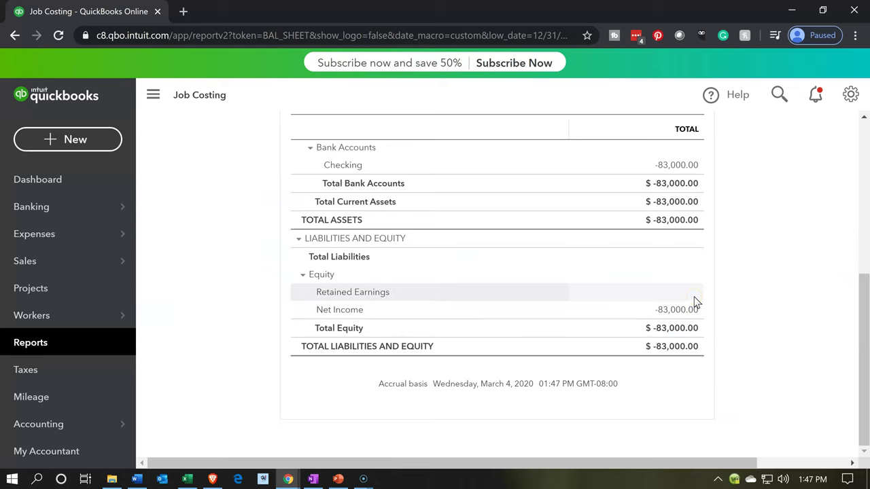
# - Rerun the balance sheet with both period dates set to 01/01/2020 and review the equity section
pyautogui.scroll(5, 694, 303)
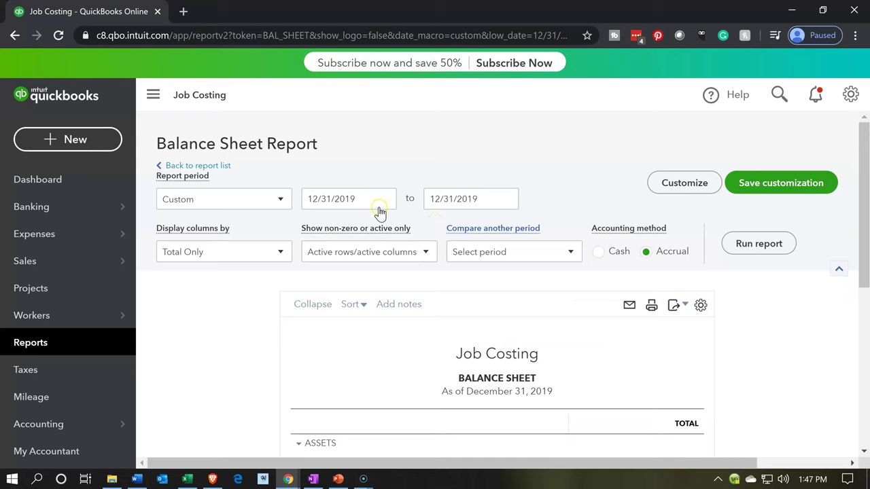
pyautogui.click(356, 194)
pyautogui.press('+')
pyautogui.press('Tab')
pyautogui.press('+')
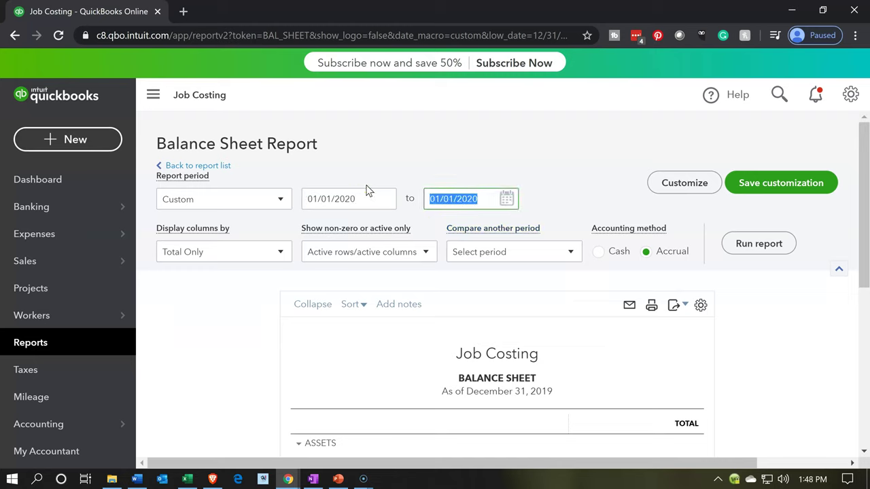
pyautogui.press('Tab')
pyautogui.click(748, 245)
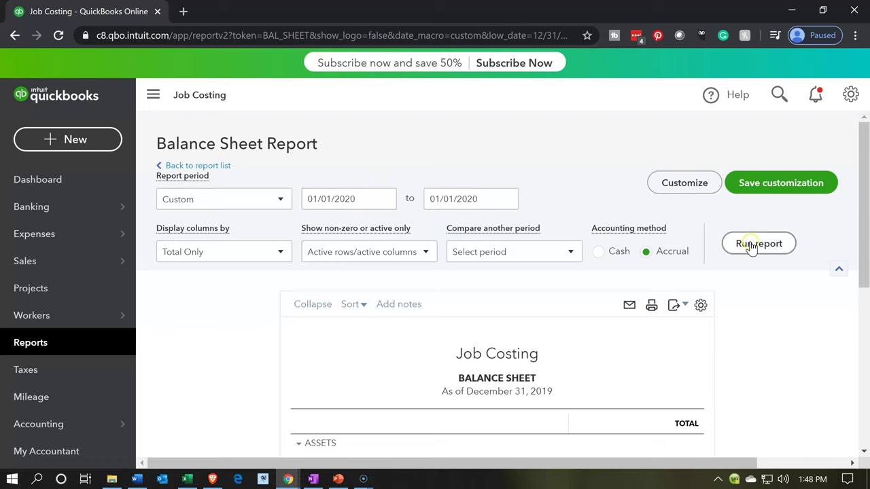
pyautogui.scroll(-3, 728, 292)
pyautogui.scroll(-3, 722, 299)
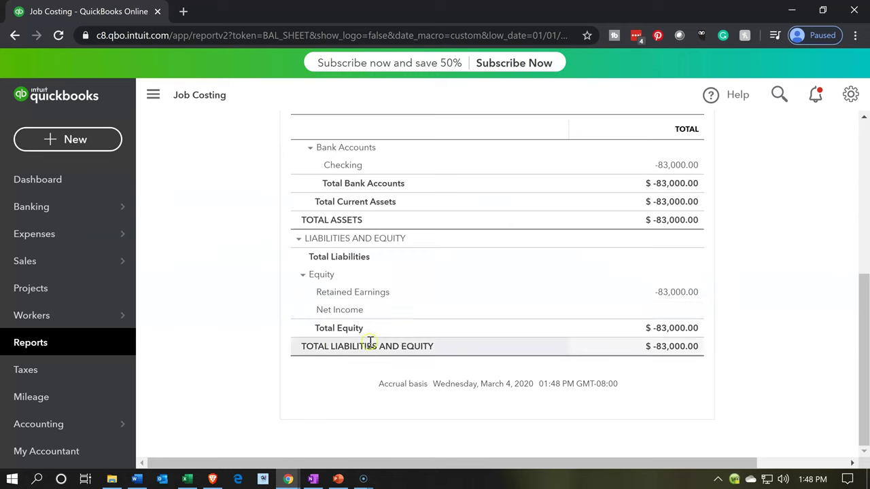
pyautogui.scroll(6, 347, 345)
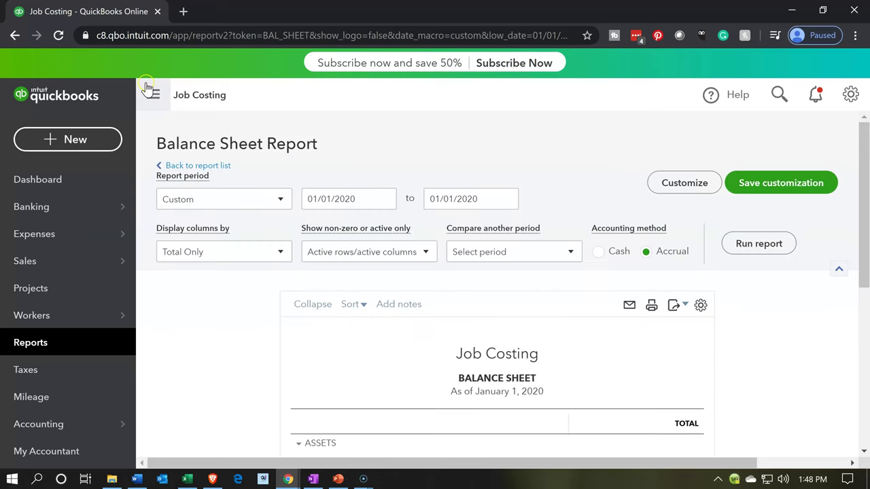
# - Duplicate the browser tab showing the balance sheet and return to the original tab
pyautogui.rightClick(113, 15)
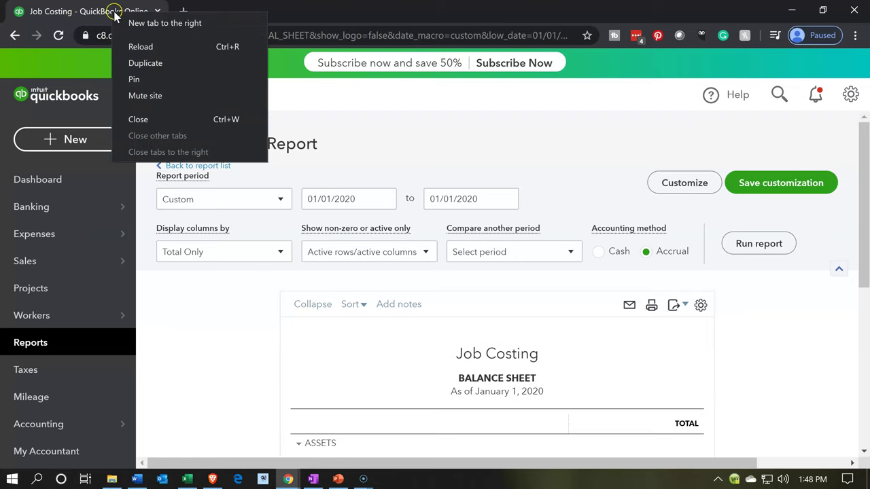
pyautogui.click(138, 60)
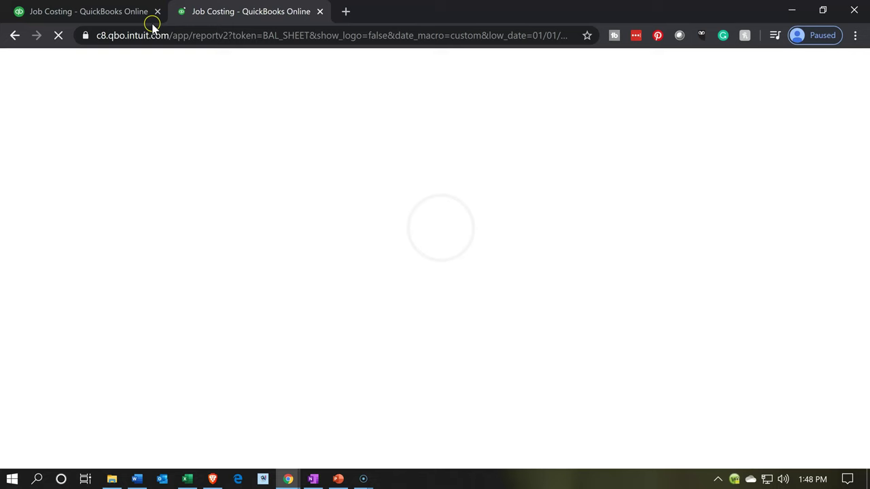
pyautogui.click(78, 12)
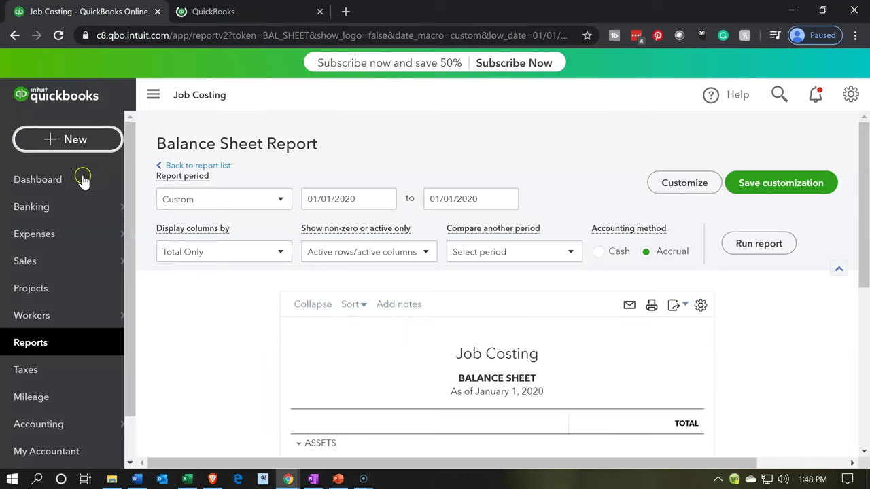
# - Open the report list in the original tab and look through the standard reports
pyautogui.click(49, 343)
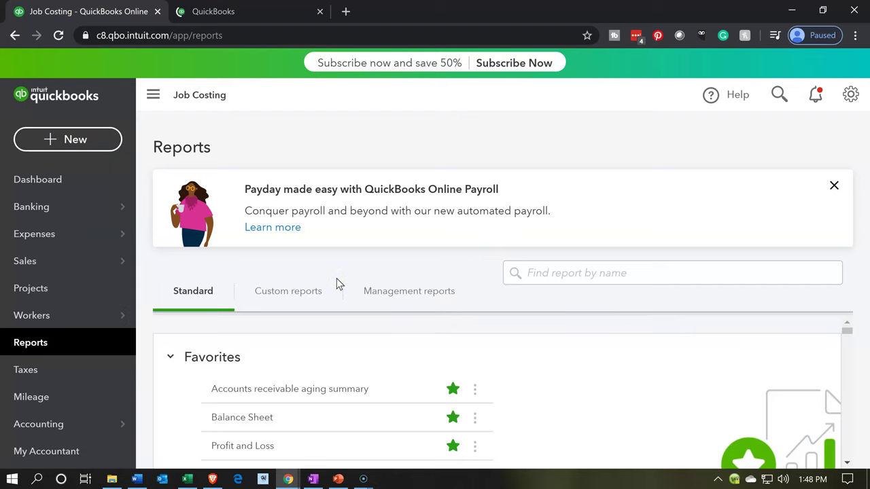
pyautogui.click(225, 307)
pyautogui.click(168, 368)
pyautogui.scroll(-2, 167, 371)
pyautogui.scroll(2, 169, 371)
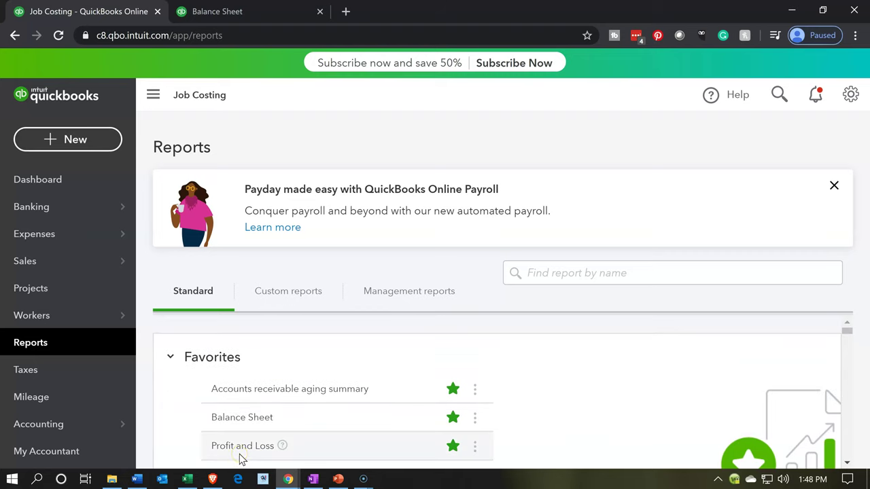
# - Run the Profit and Loss report with both period dates set to 12/31/2019 and review it down to net income
pyautogui.click(237, 446)
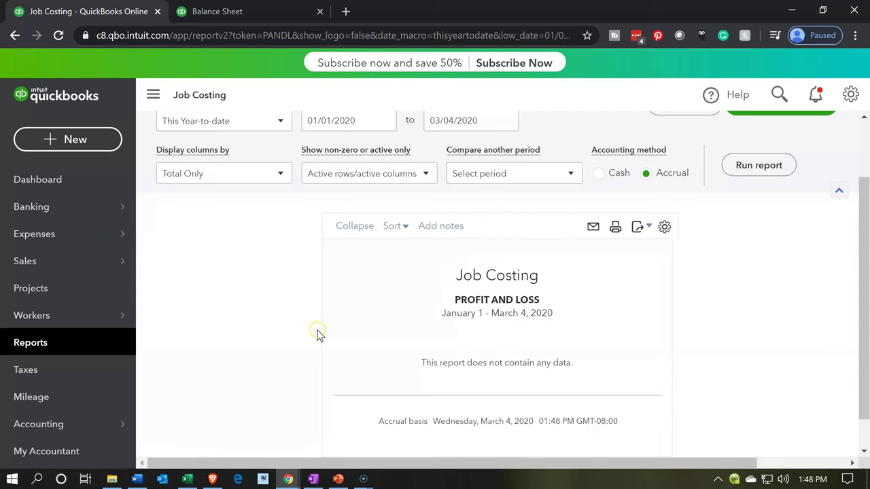
pyautogui.scroll(2, 333, 272)
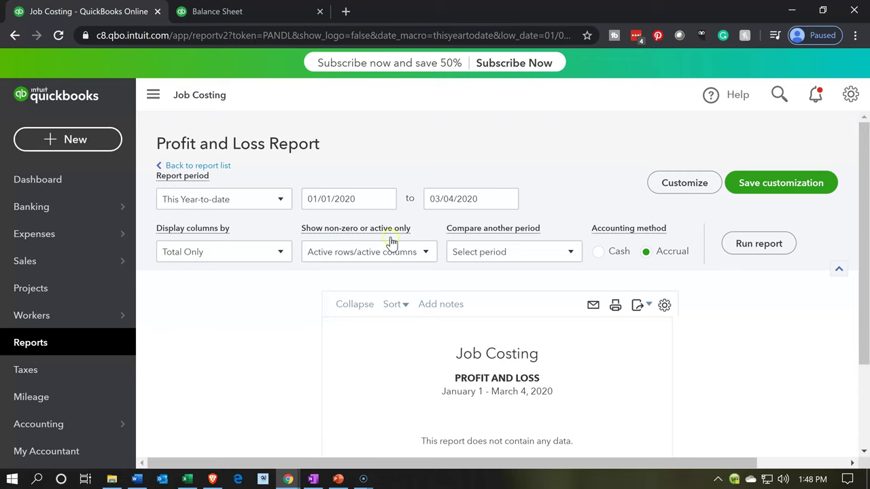
pyautogui.moveTo(361, 197); pyautogui.dragTo(229, 203)
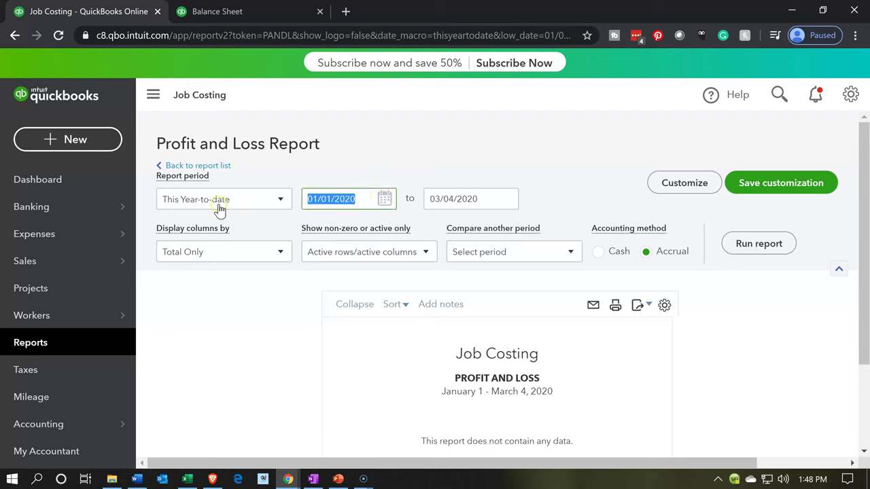
pyautogui.press('-')
pyautogui.press('Tab')
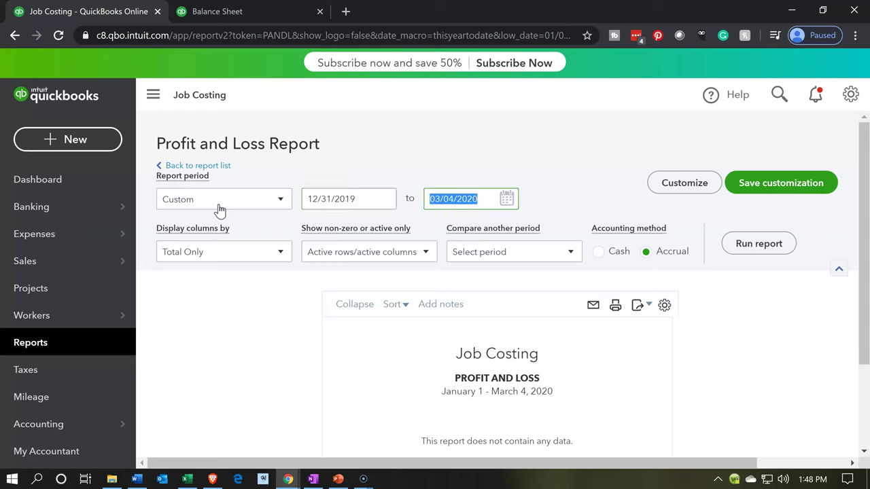
pyautogui.write('12311')
pyautogui.press('Tab')
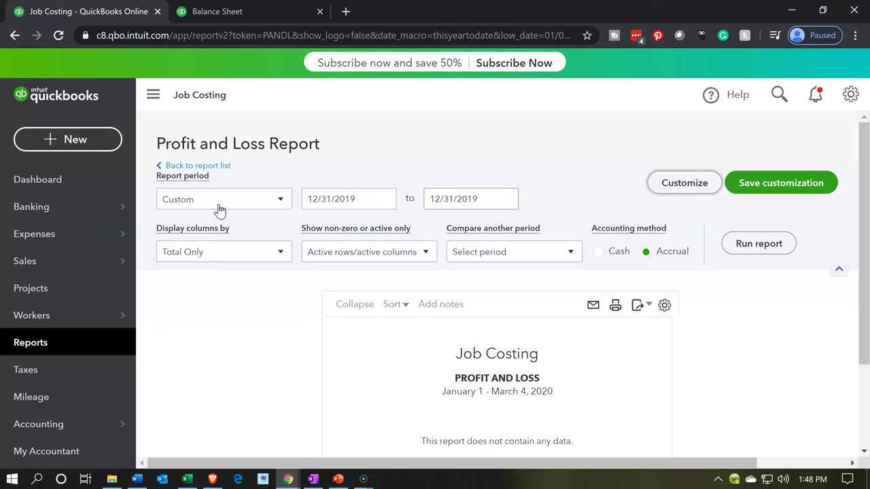
pyautogui.click(760, 245)
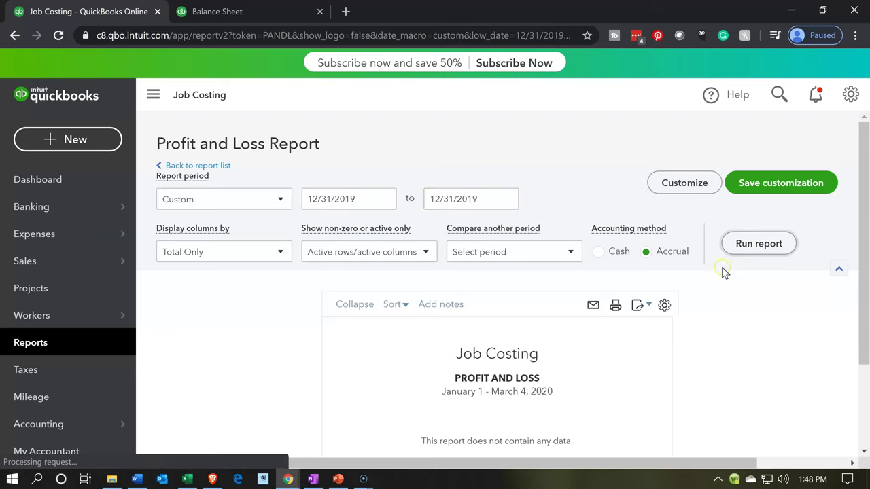
pyautogui.scroll(-3, 671, 308)
pyautogui.scroll(-3, 596, 345)
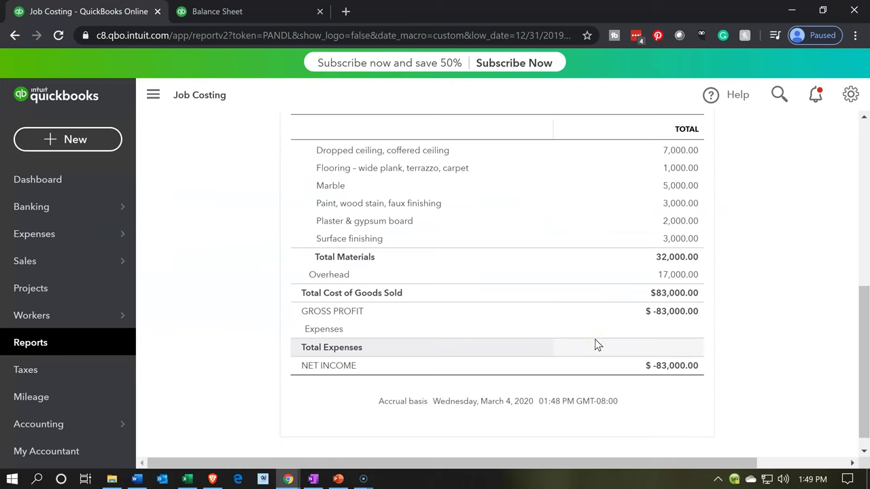
pyautogui.scroll(8, 595, 345)
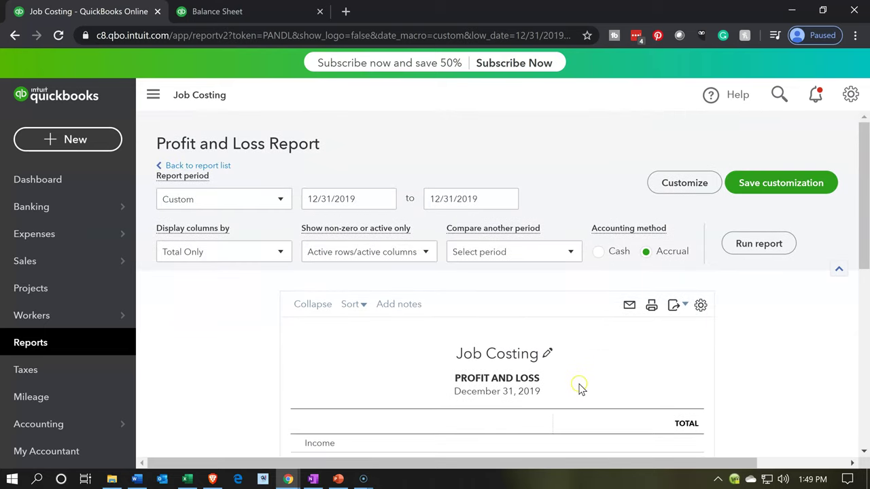
# - Duplicate the browser tab showing the Profit and Loss report and return to the original tab
pyautogui.rightClick(114, 8)
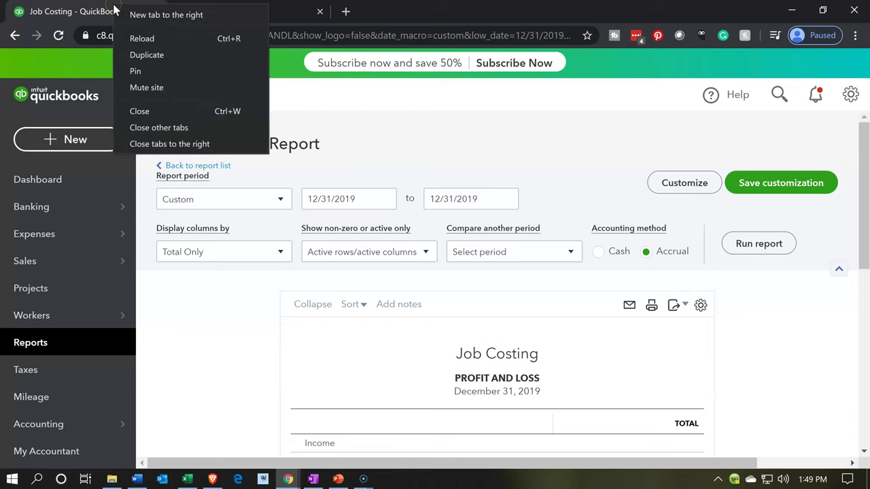
pyautogui.click(131, 55)
pyautogui.click(305, 22)
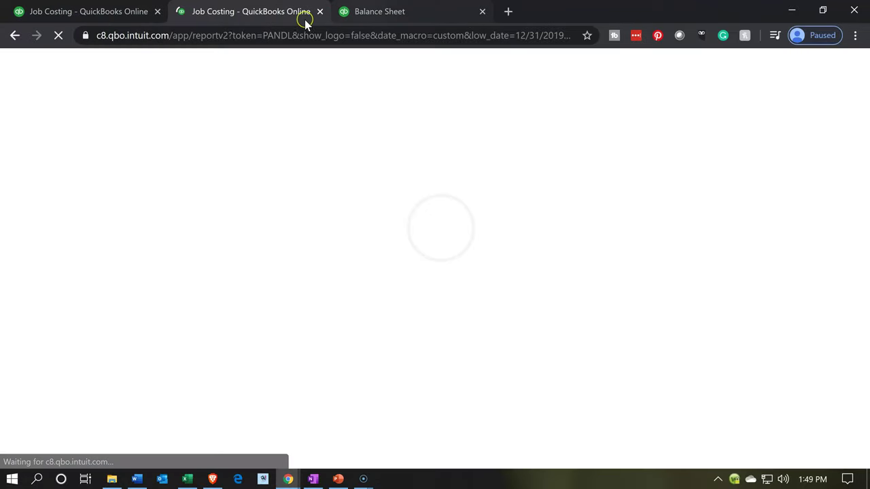
pyautogui.click(112, 11)
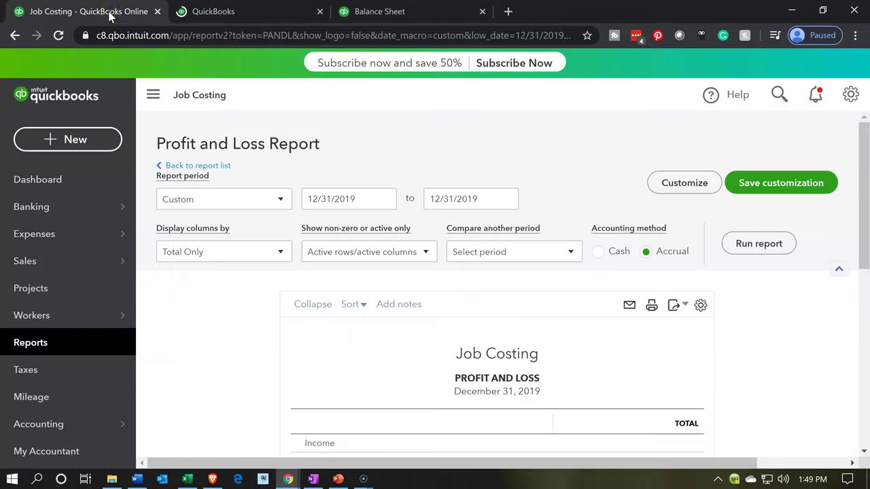
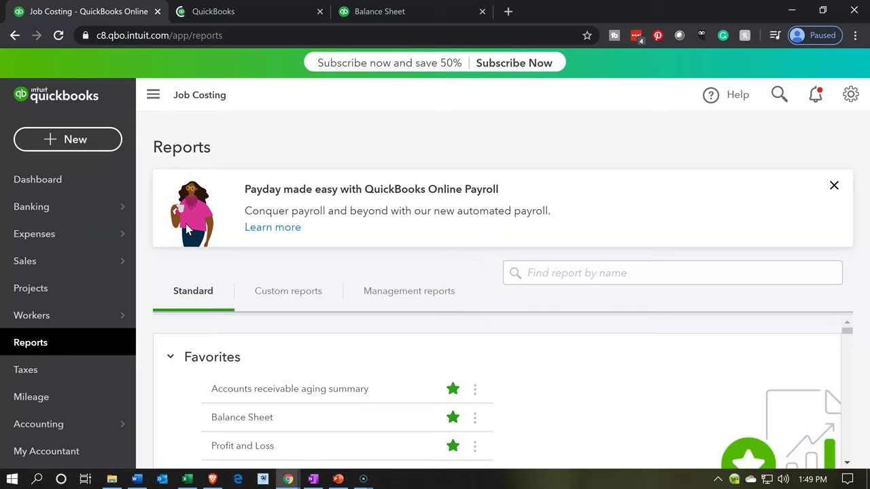
# - Look through the standard reports in the report list to locate the Trial Balance
pyautogui.click(180, 335)
pyautogui.scroll(-15, 186, 363)
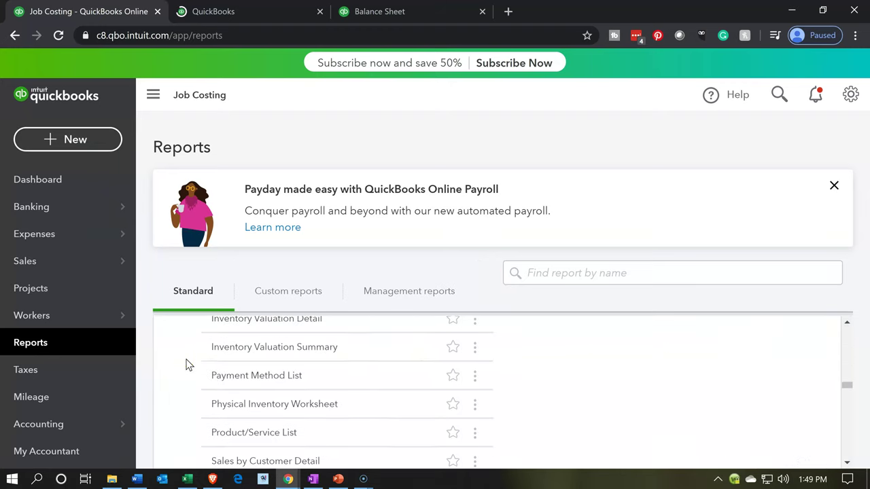
pyautogui.scroll(-10, 186, 363)
pyautogui.scroll(-5, 187, 404)
pyautogui.click(186, 403)
pyautogui.scroll(-10, 187, 404)
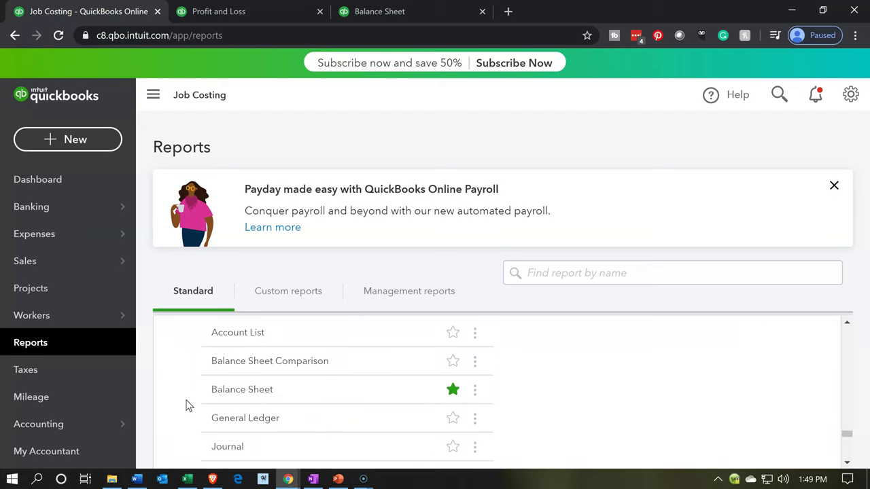
pyautogui.scroll(1, 189, 405)
pyautogui.scroll(-3, 188, 406)
pyautogui.scroll(-1, 188, 406)
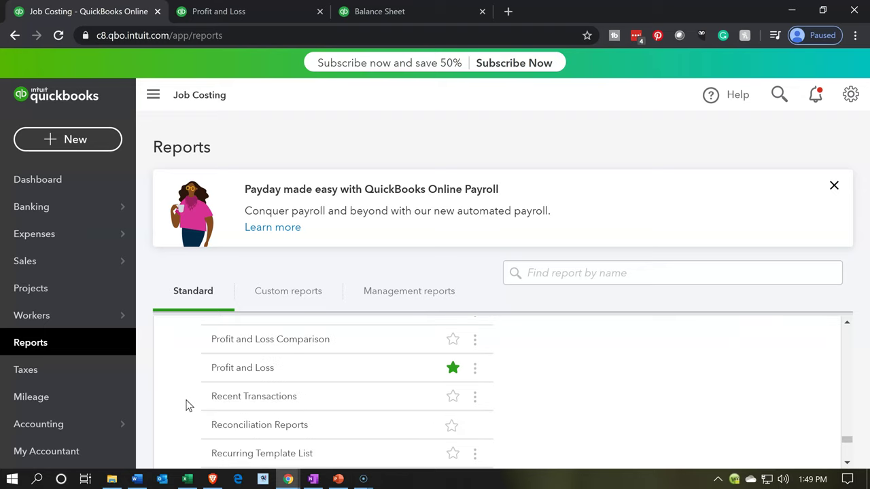
pyautogui.scroll(-2, 189, 406)
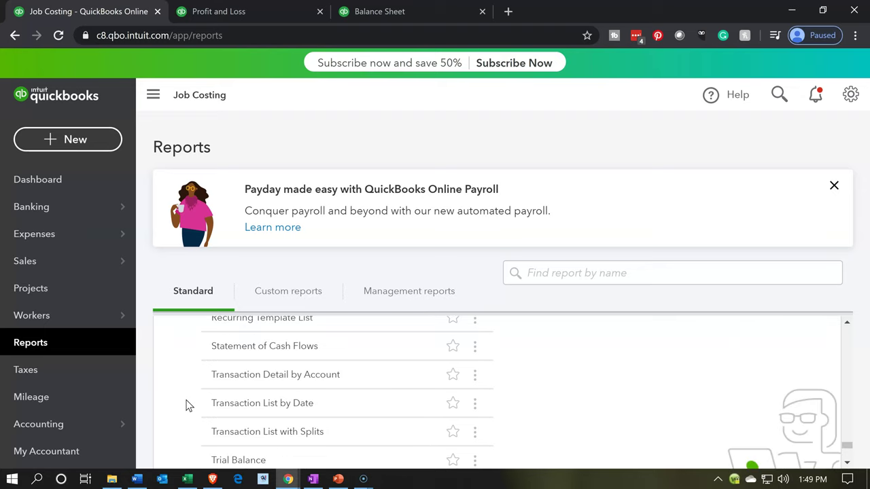
pyautogui.scroll(-1, 188, 406)
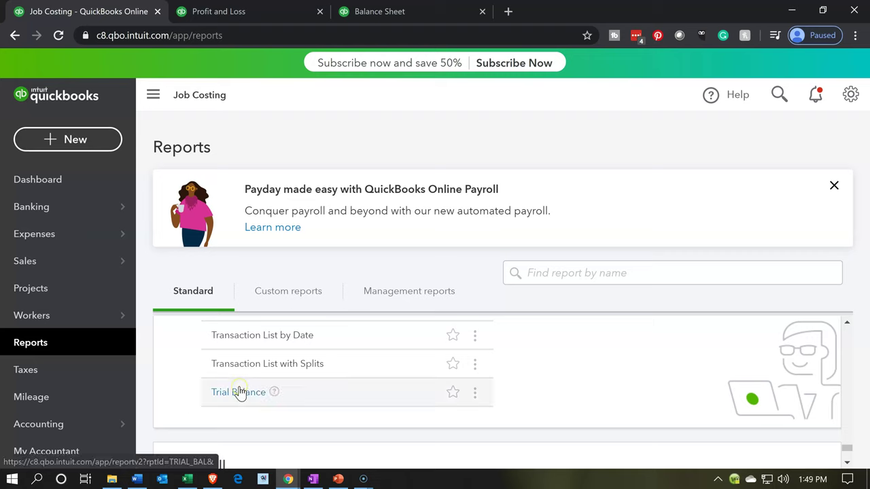
# - Search the reports for "trial" and open the Trial Balance report
pyautogui.click(684, 266)
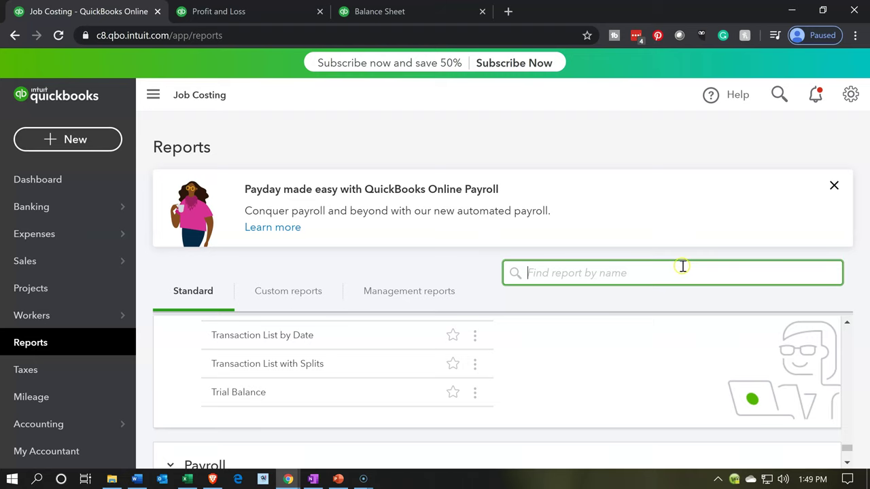
pyautogui.write('trial')
pyautogui.press('Down')
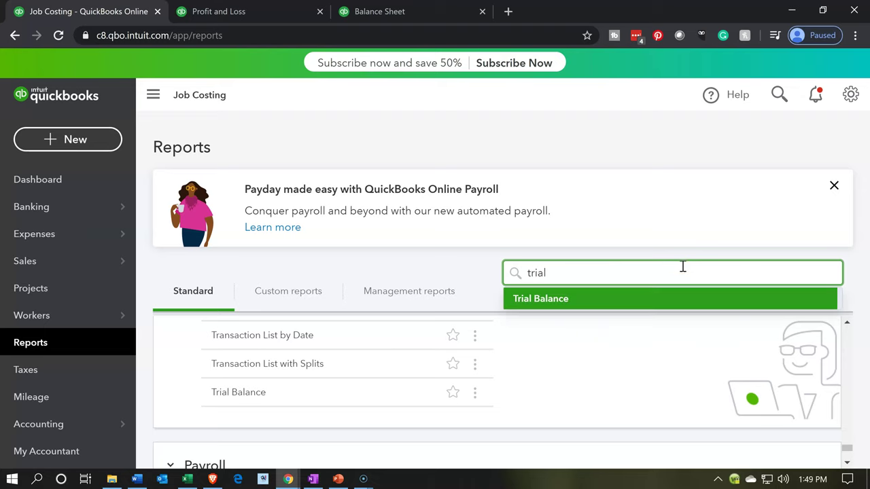
pyautogui.press('Return')
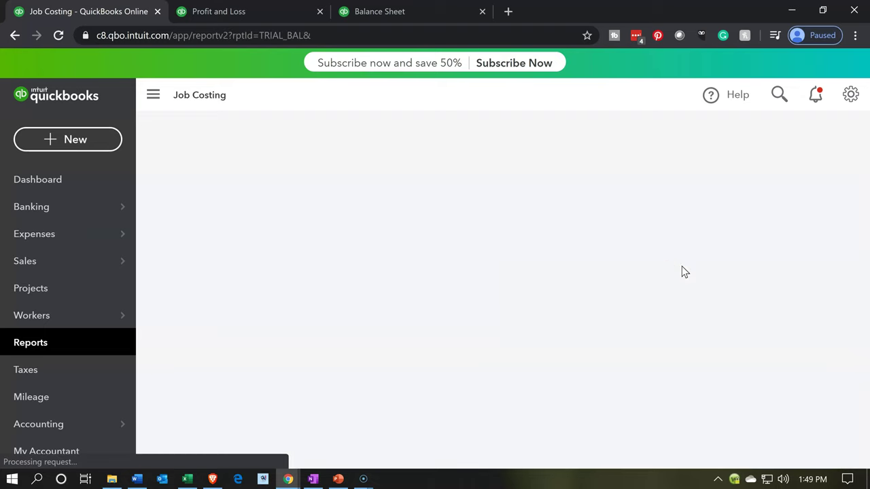
pyautogui.scroll(-1, 435, 272)
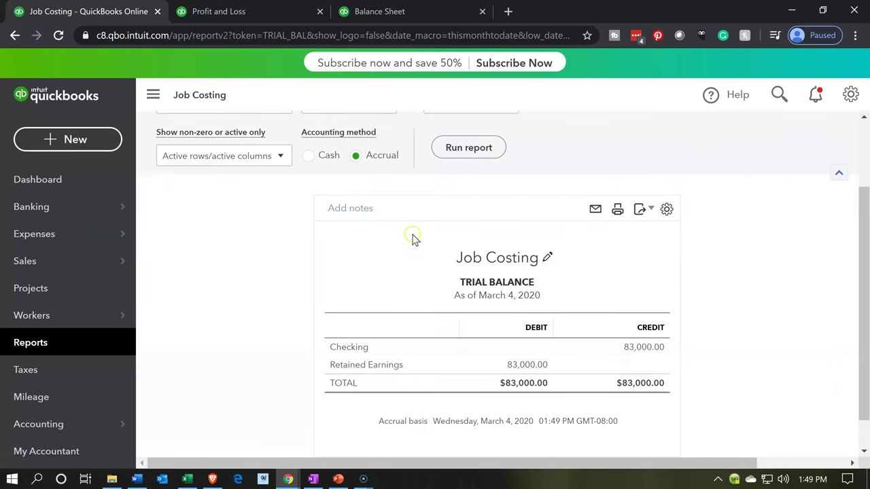
# - Run the trial balance with both period dates set to 12/31/2019 and examine its debit and credit balances
pyautogui.scroll(1, 288, 261)
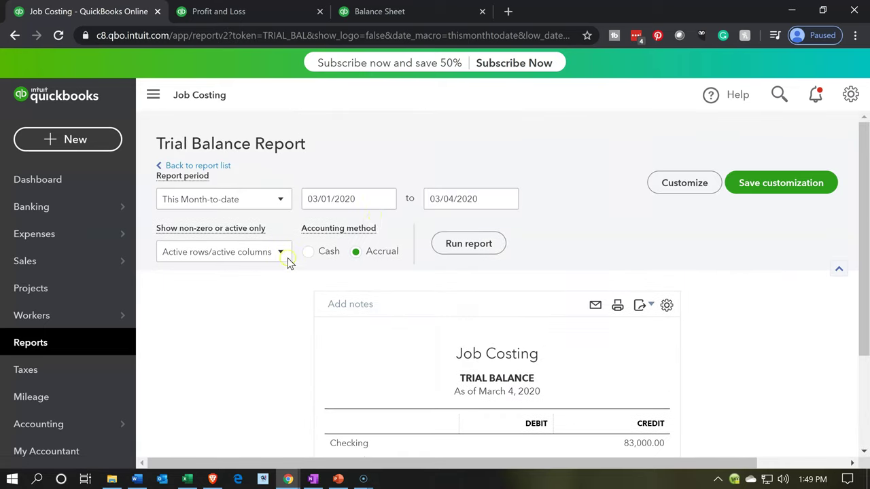
pyautogui.moveTo(374, 189); pyautogui.dragTo(70, 180)
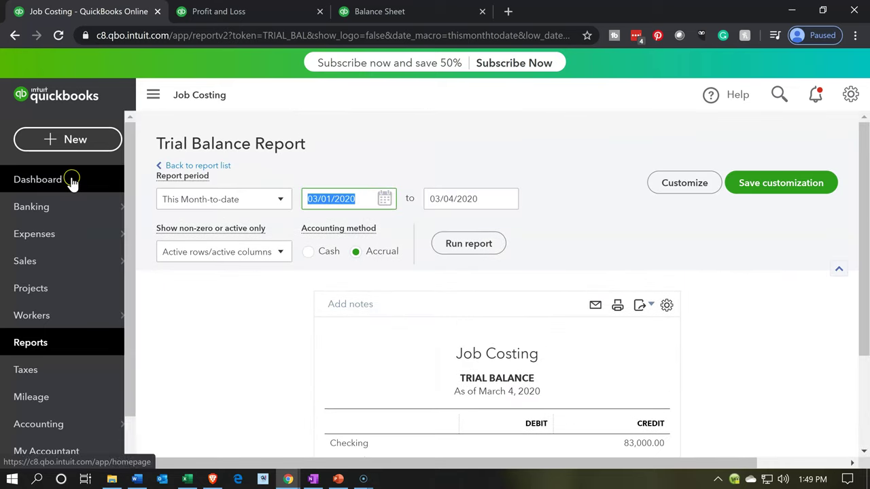
pyautogui.write('123119')
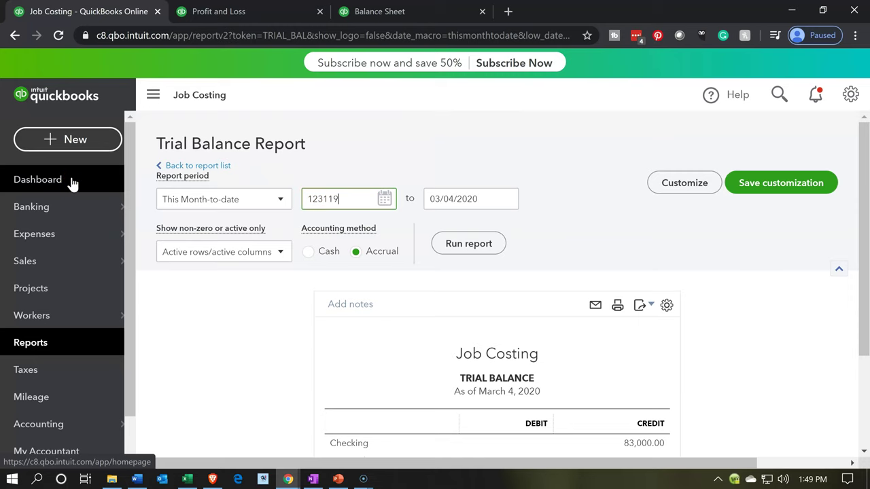
pyautogui.press('Tab')
pyautogui.write('12/31/2019')
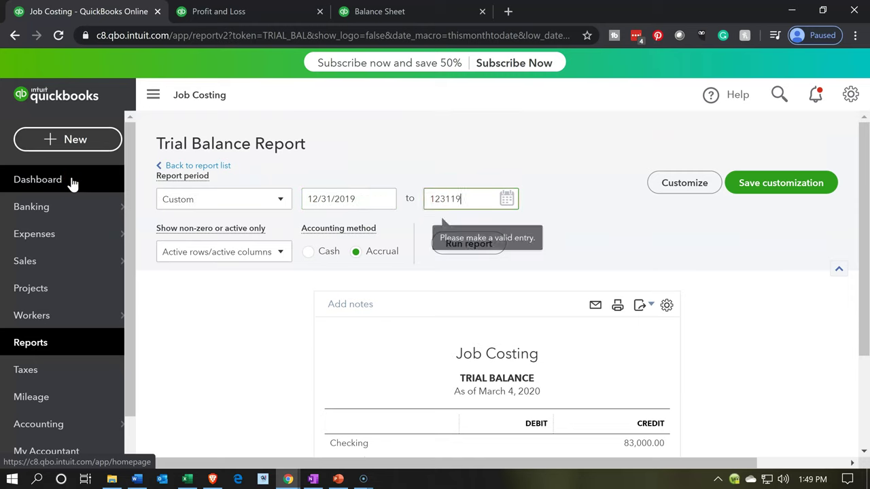
pyautogui.press('Tab')
pyautogui.click(479, 246)
pyautogui.scroll(-3, 462, 286)
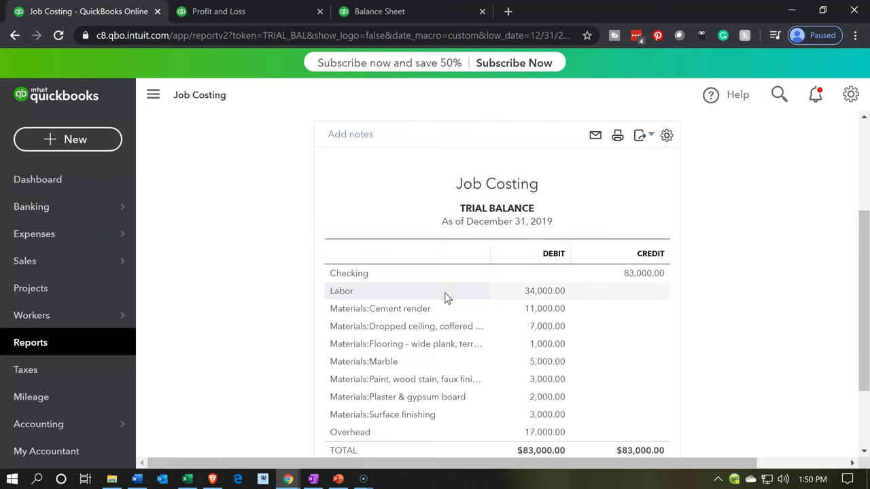
pyautogui.click(630, 312)
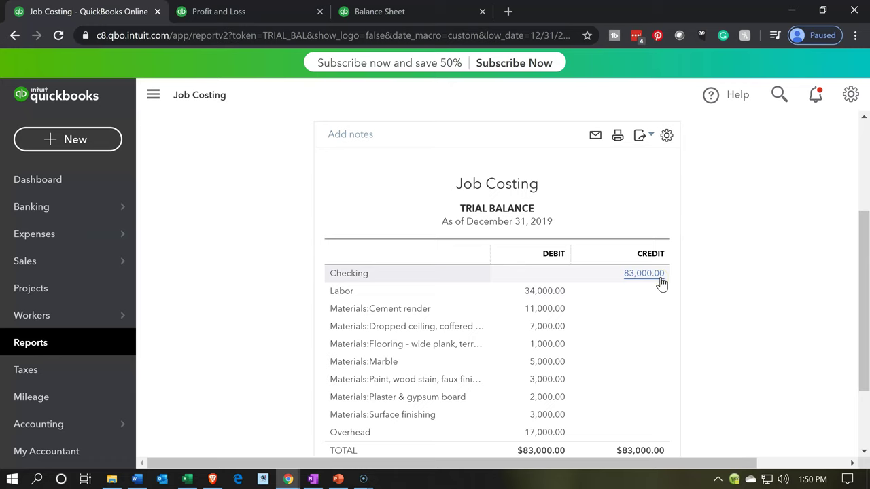
pyautogui.click(588, 290)
pyautogui.scroll(2, 588, 291)
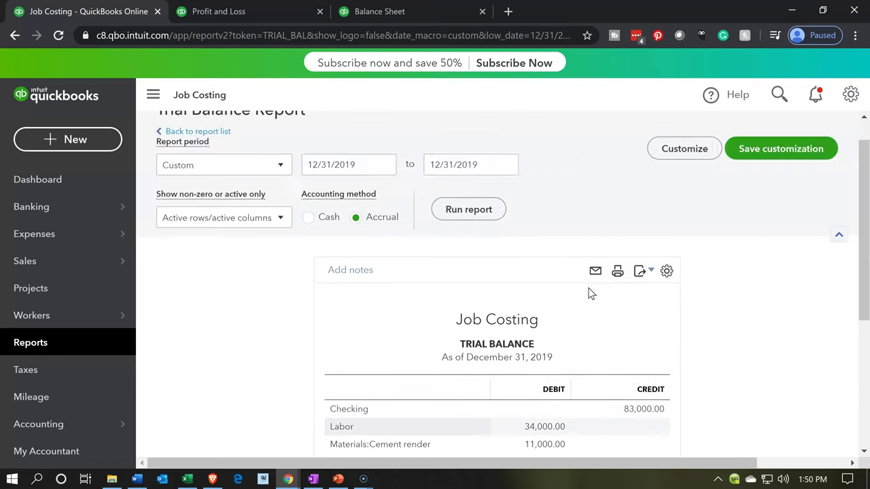
pyautogui.scroll(-1, 589, 291)
pyautogui.scroll(-1, 238, 382)
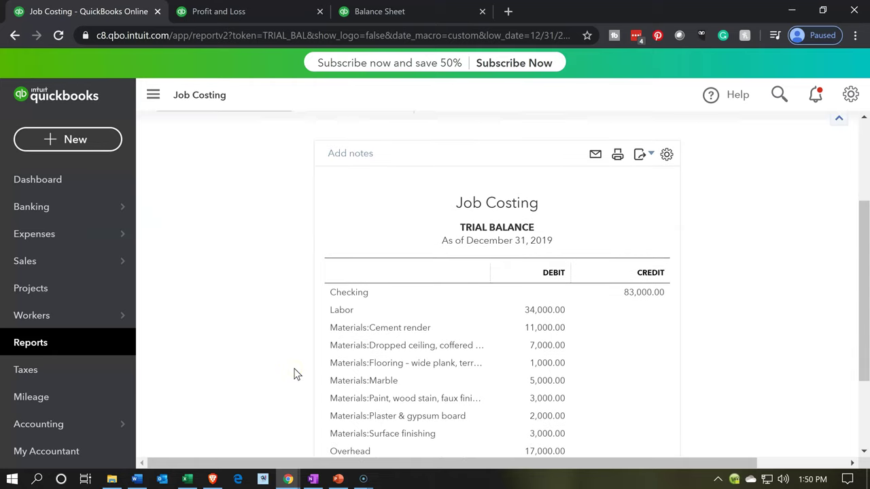
# - Rerun the trial balance with both period dates set to 01/01/2020 and review the checking and retained earnings balances
pyautogui.scroll(2, 295, 375)
pyautogui.click(366, 166)
pyautogui.tripleClick(366, 167)
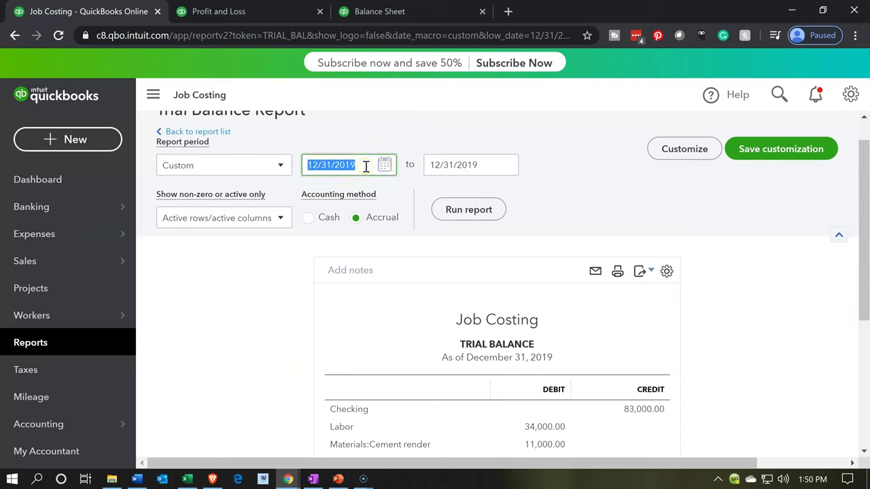
pyautogui.press('+')
pyautogui.press('Tab')
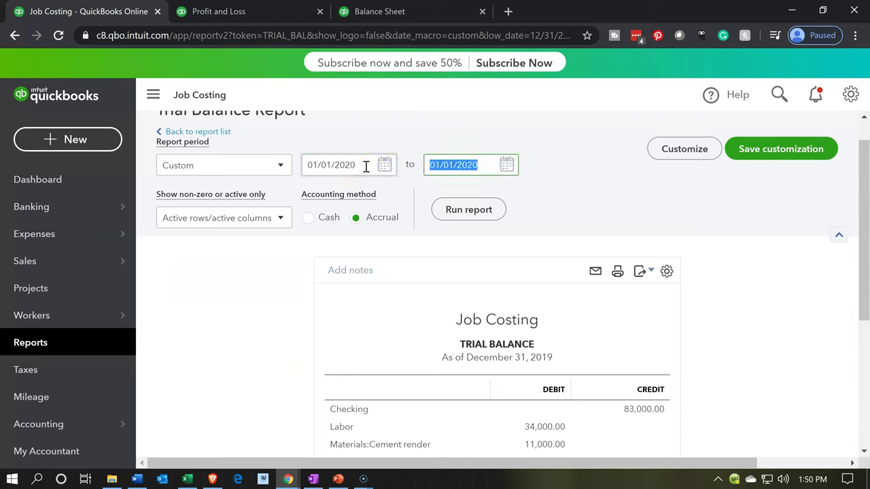
pyautogui.click(455, 216)
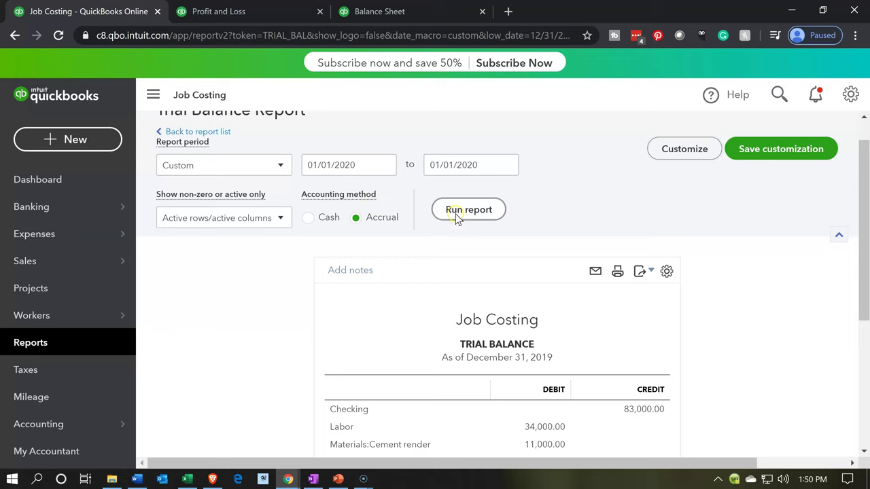
pyautogui.scroll(-1, 291, 337)
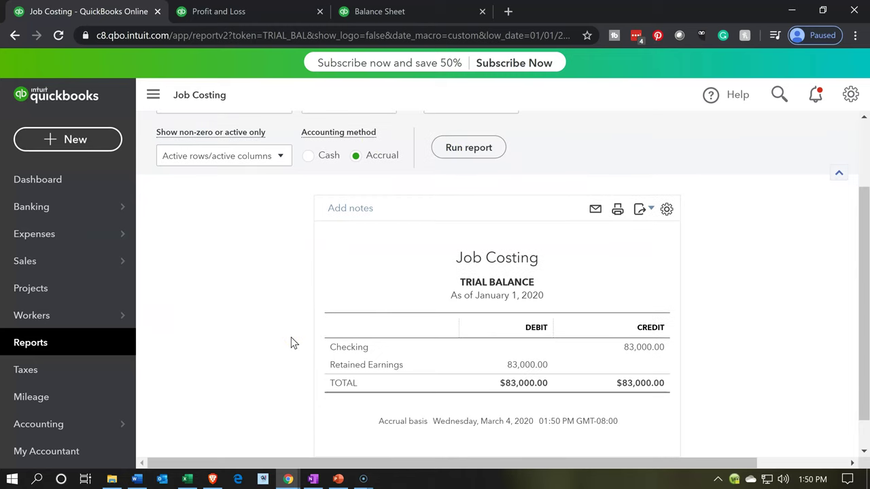
pyautogui.scroll(-1, 291, 343)
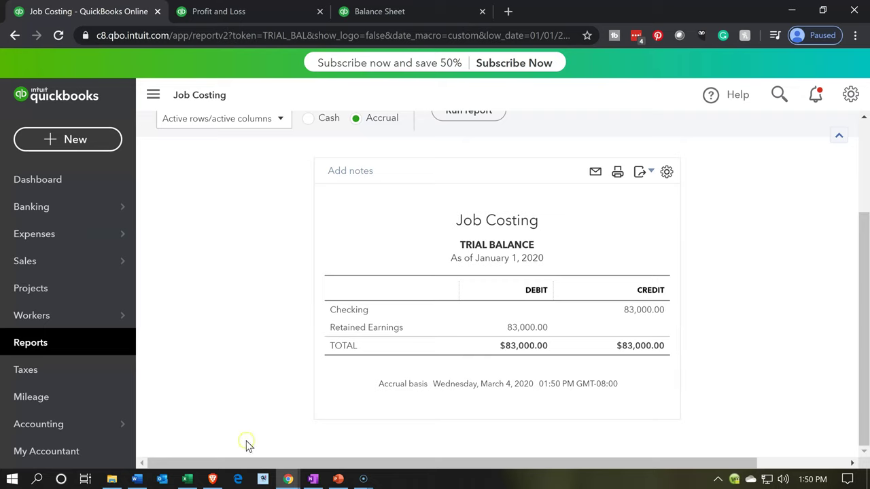
# - Switch to the Excel workbook and examine how the Beg Bal column of the adjustment table on Ex 0 links to the beginning balances
pyautogui.click(200, 468)
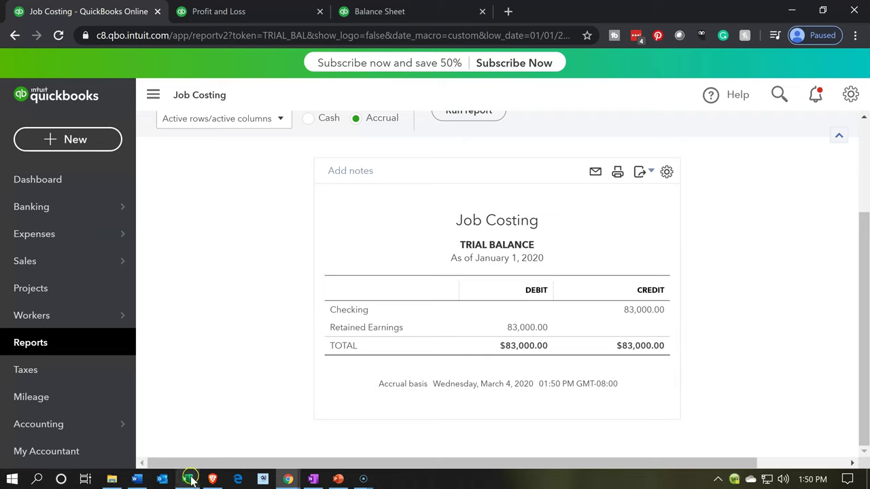
pyautogui.click(187, 479)
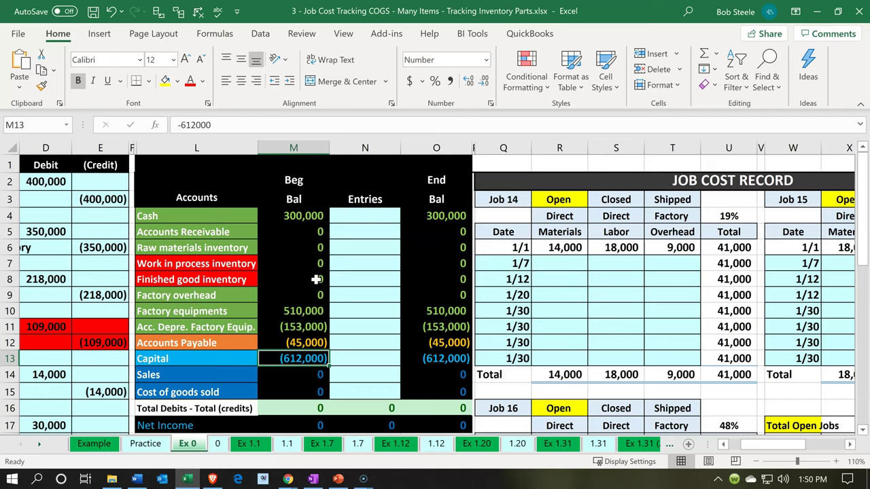
pyautogui.click(317, 279)
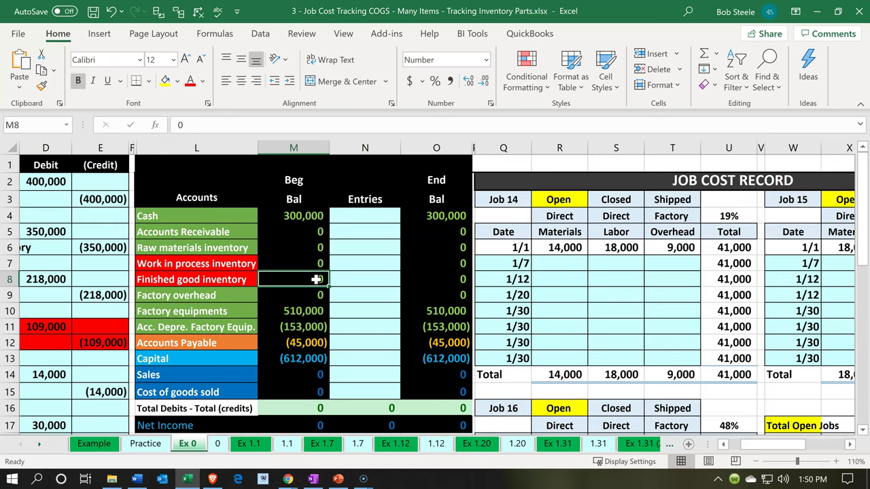
pyautogui.scroll(-2, 317, 280)
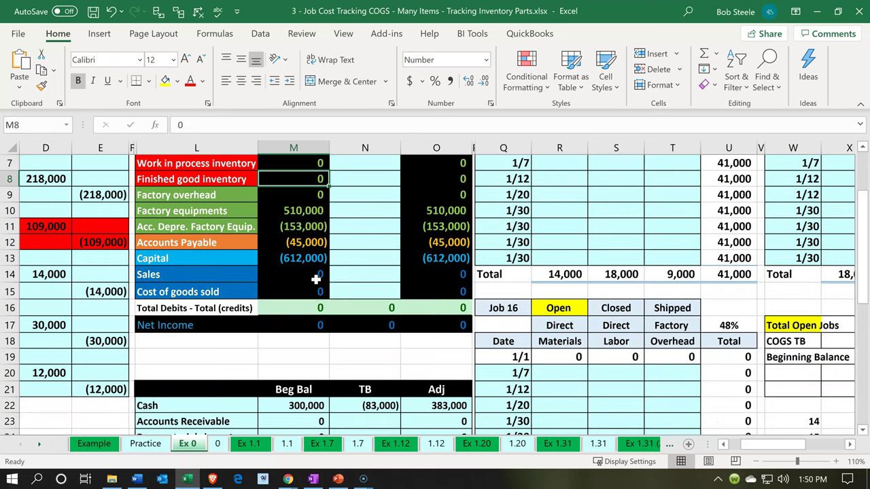
pyautogui.scroll(-1, 315, 286)
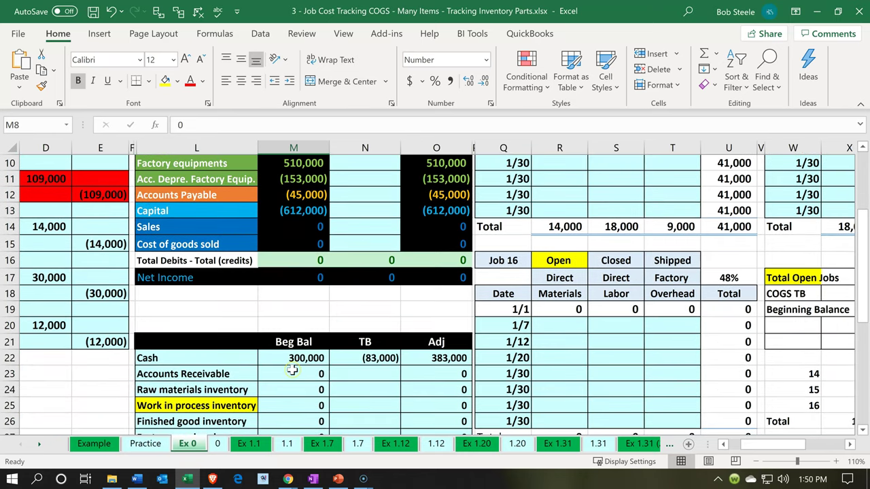
pyautogui.scroll(-1, 294, 369)
pyautogui.scroll(-1, 293, 369)
pyautogui.click(294, 310)
pyautogui.write('=+M4')
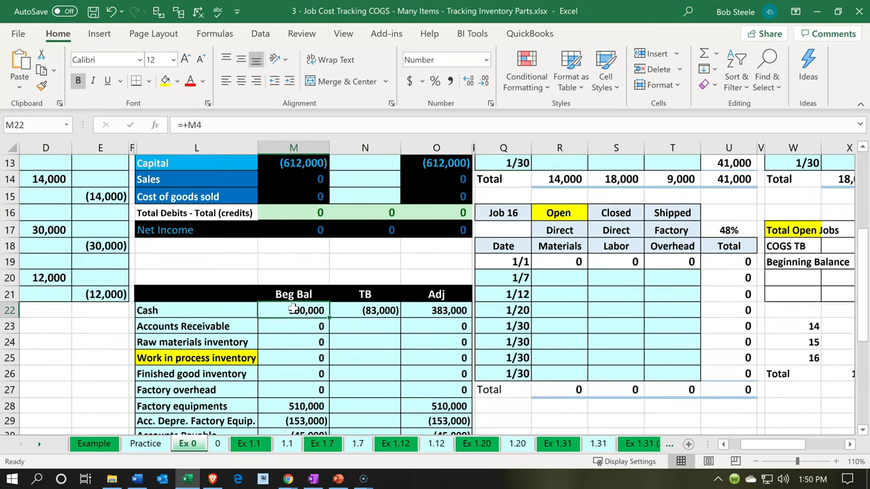
pyautogui.press('Return')
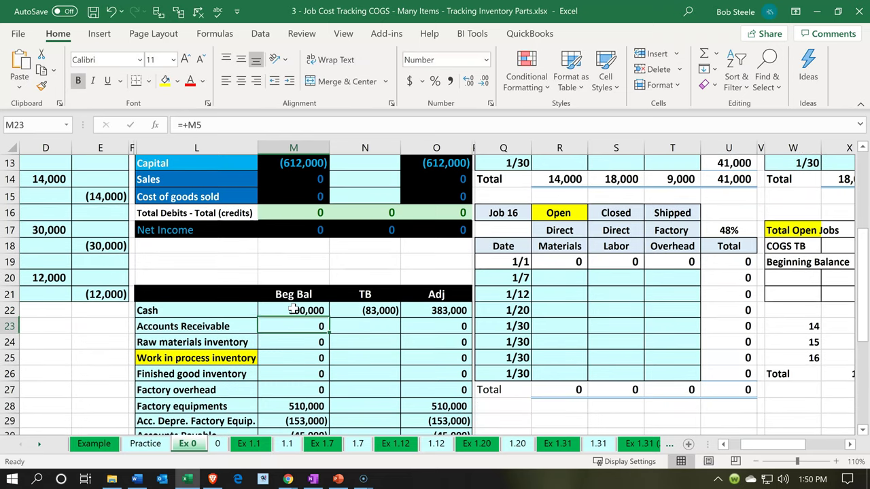
# - Examine the TB column entries for Cash and Capital in the adjustment table
pyautogui.click(364, 308)
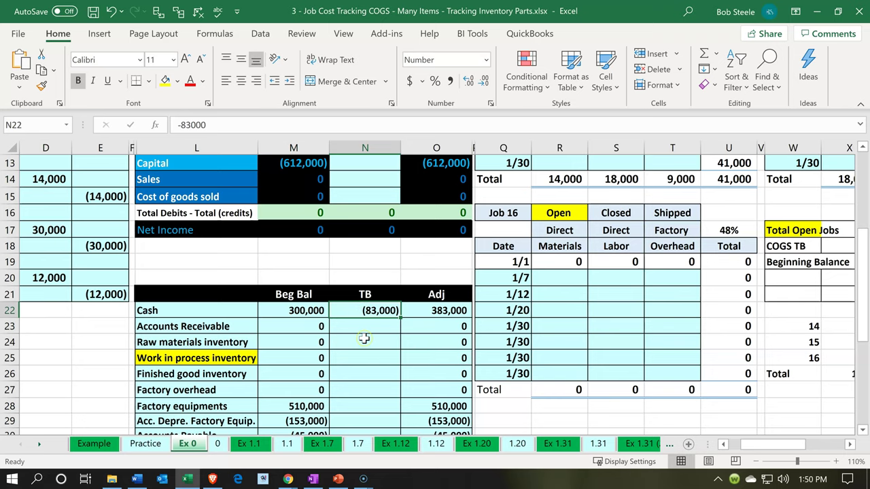
pyautogui.scroll(-2, 365, 338)
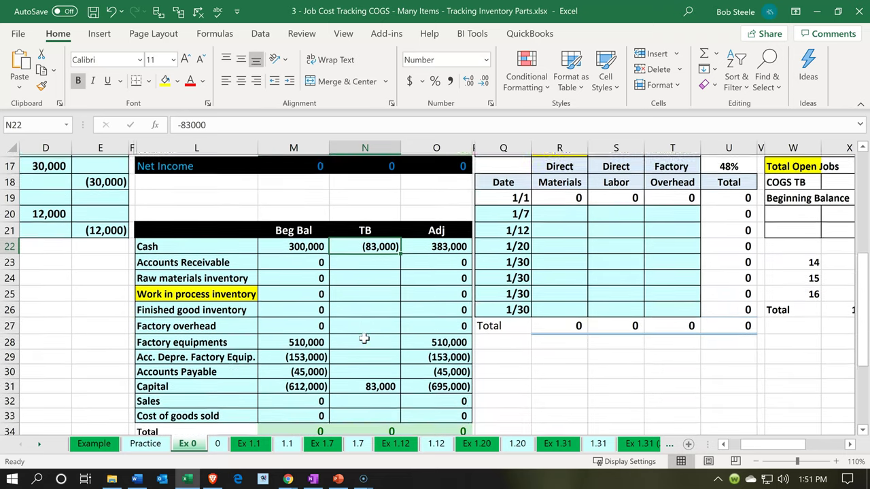
pyautogui.click(364, 351)
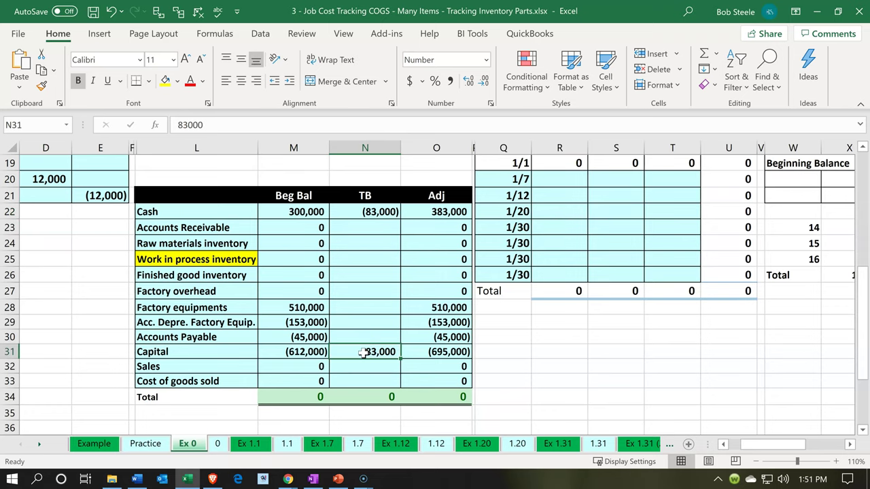
# - Inspect the Adj column's formula for Cash, which subtracts TB from Beg Bal, and go down the column to Factory equipments
pyautogui.scroll(1, 364, 351)
pyautogui.doubleClick(432, 262)
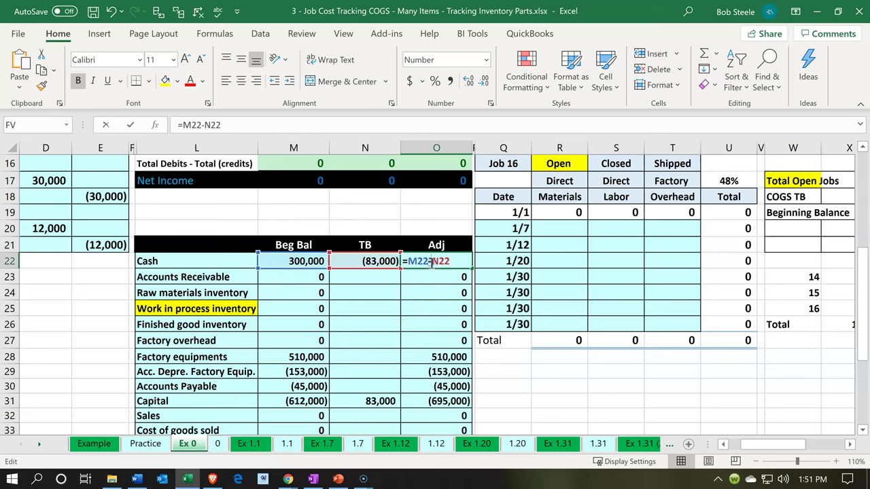
pyautogui.press('Return')
pyautogui.press('Return')
pyautogui.press('Return')
pyautogui.press('Return')
pyautogui.press('Return')
pyautogui.press('Return')
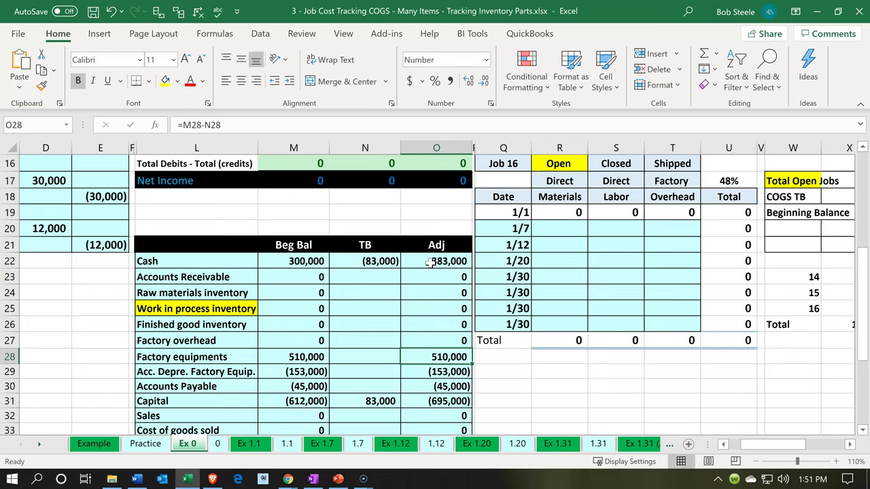
# - Compare the Adj amounts from Cash to Capital with the target beginning balances in the upper accounts table
pyautogui.moveTo(430, 262); pyautogui.dragTo(447, 401)
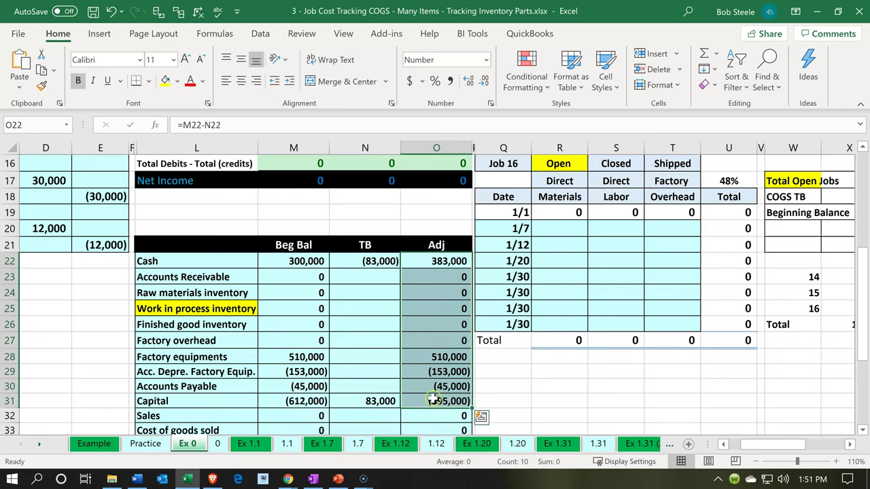
pyautogui.scroll(5, 340, 258)
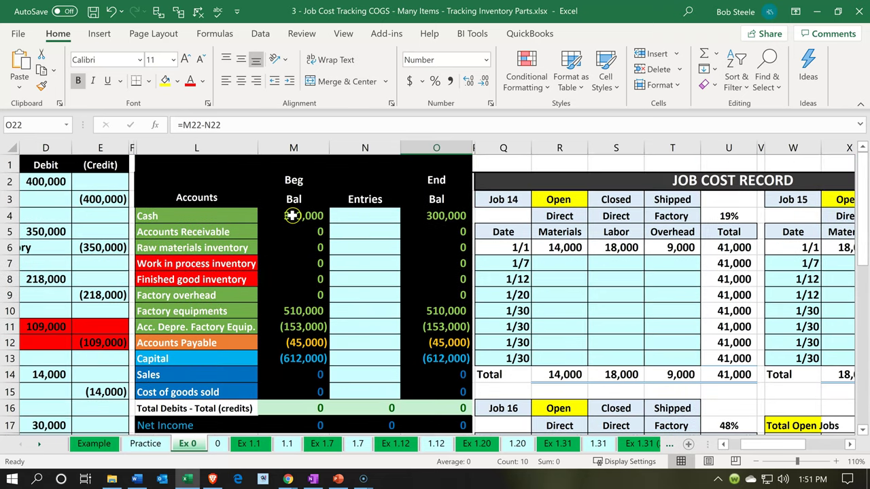
pyautogui.moveTo(293, 217); pyautogui.dragTo(285, 355)
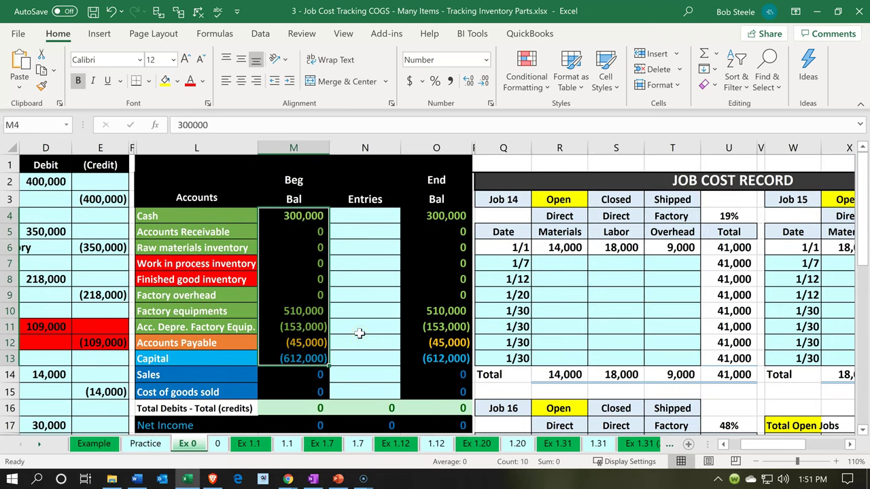
pyautogui.scroll(-6, 359, 333)
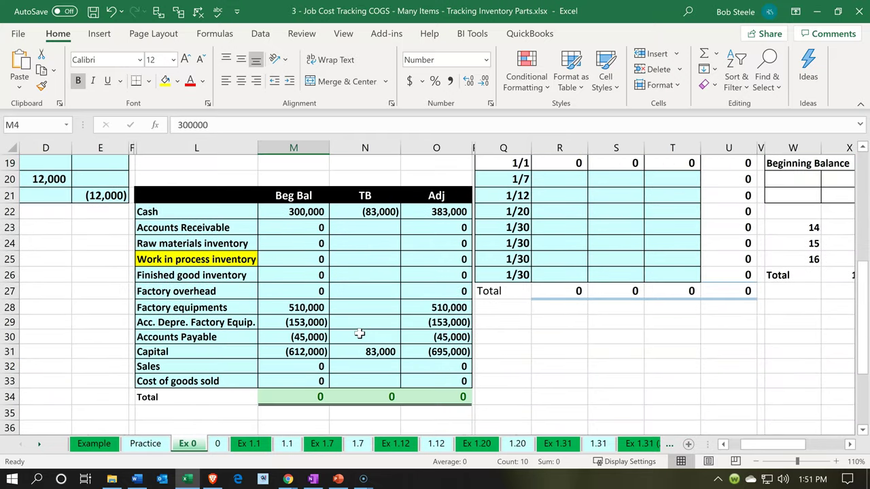
pyautogui.click(433, 260)
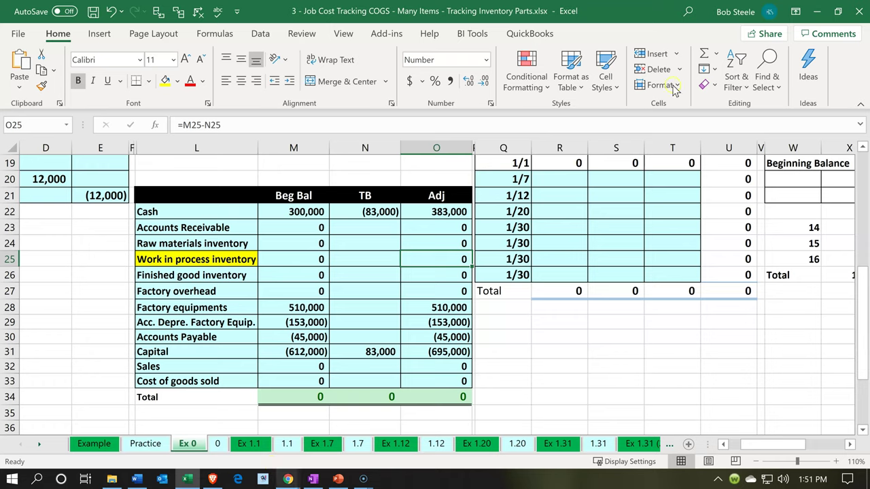
# - Switch back to QuickBooks Online, duplicate the Trial Balance browser tab and return to the original tab
pyautogui.click(817, 11)
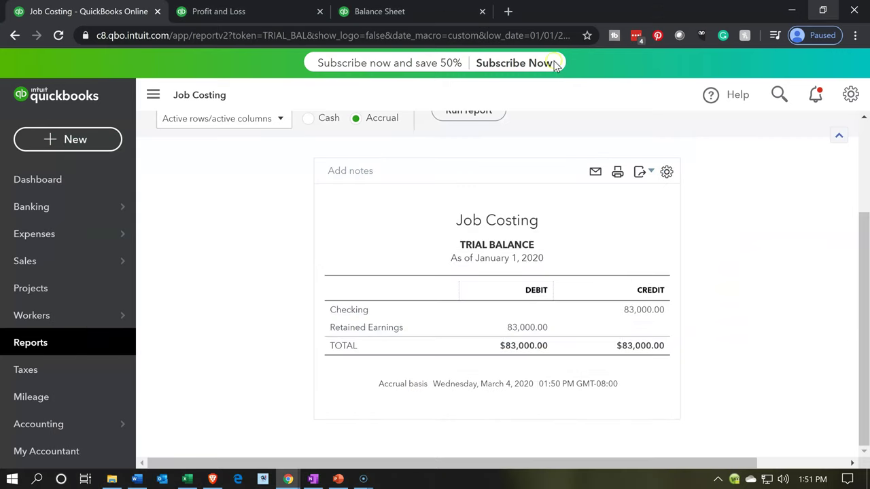
pyautogui.rightClick(113, 17)
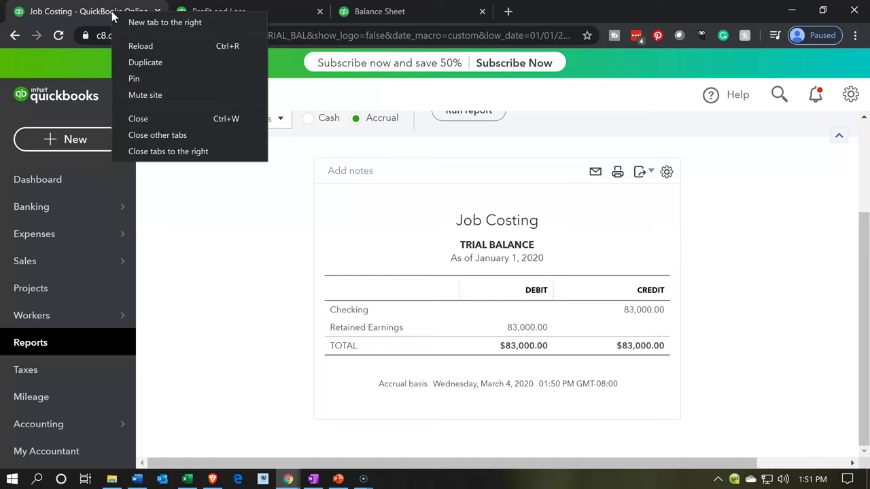
pyautogui.click(144, 62)
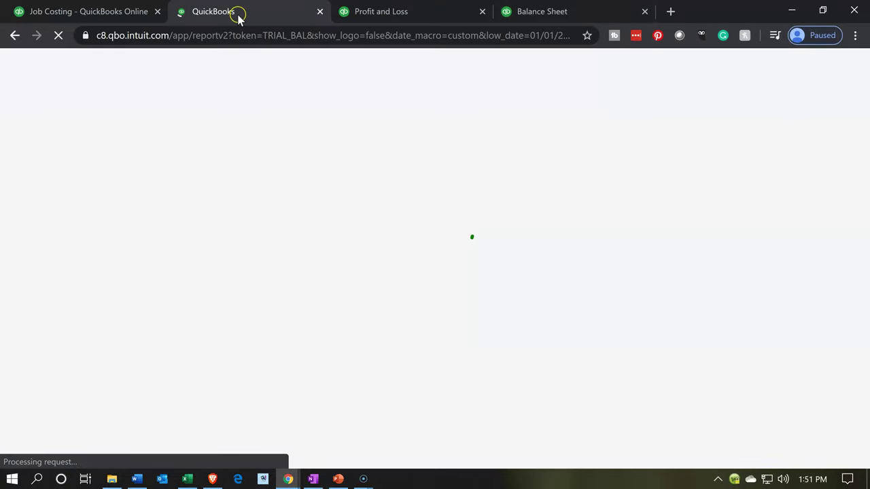
pyautogui.click(95, 14)
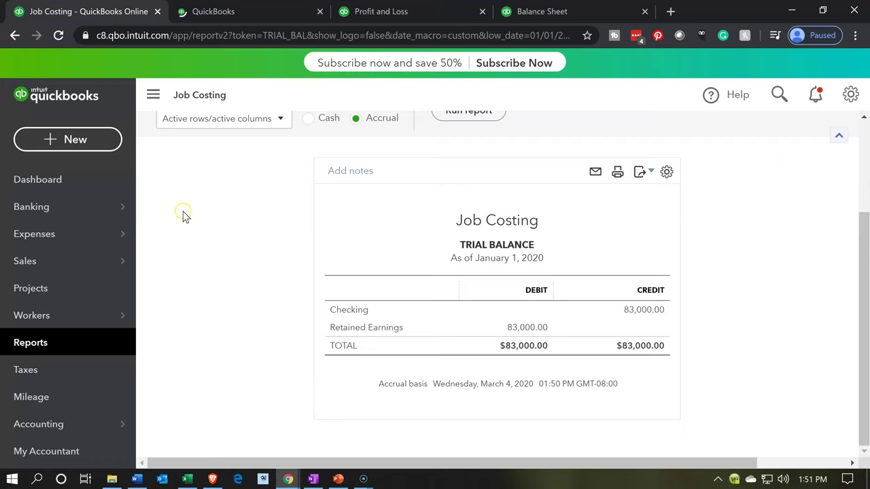
# - Create a new journal entry dated 12/31/2019 with journal number 1 and go to its first account line
pyautogui.scroll(2, 183, 214)
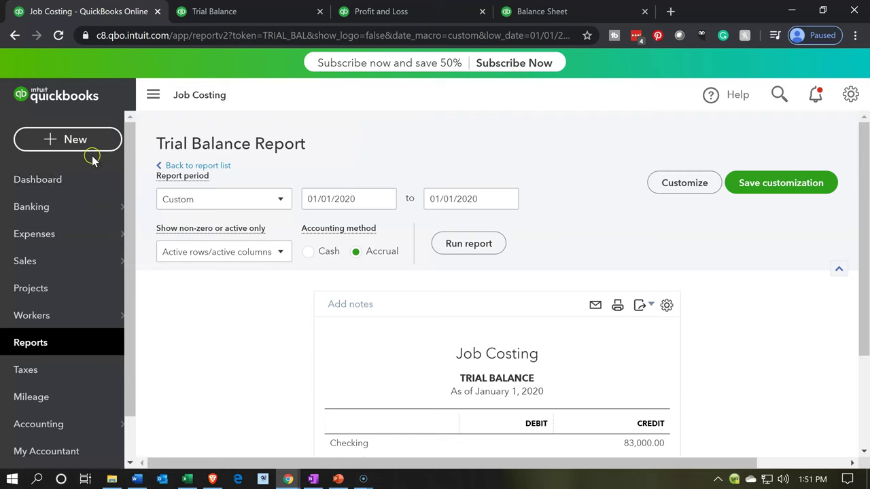
pyautogui.click(75, 141)
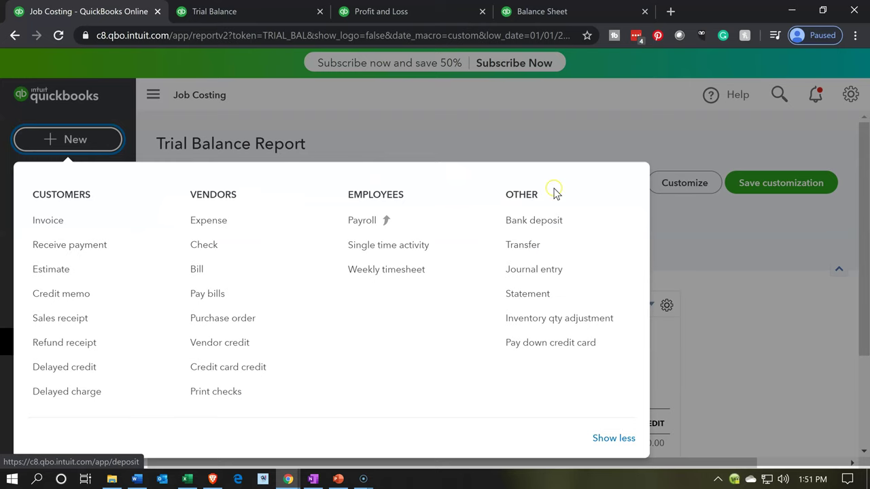
pyautogui.click(563, 271)
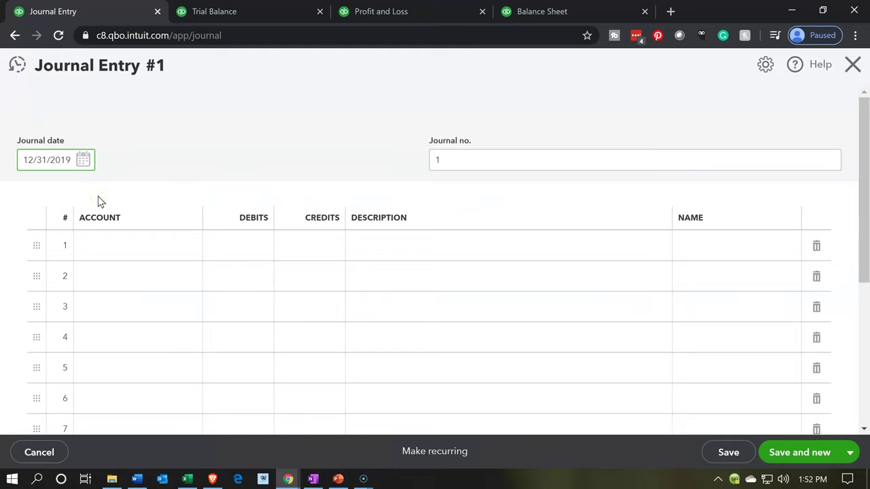
pyautogui.press('Tab')
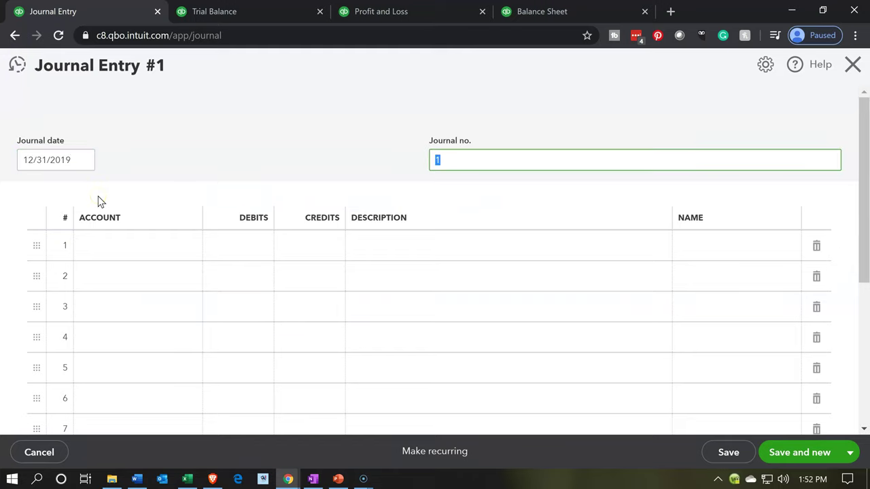
pyautogui.press('Tab')
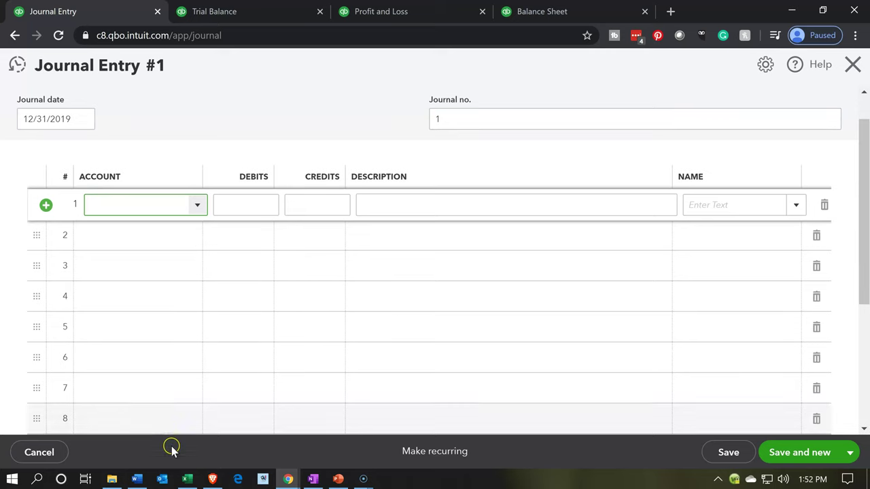
# - Check the first account in the Excel adjustment table and choose Checking as the account on line 1 of the journal entry
pyautogui.click(187, 479)
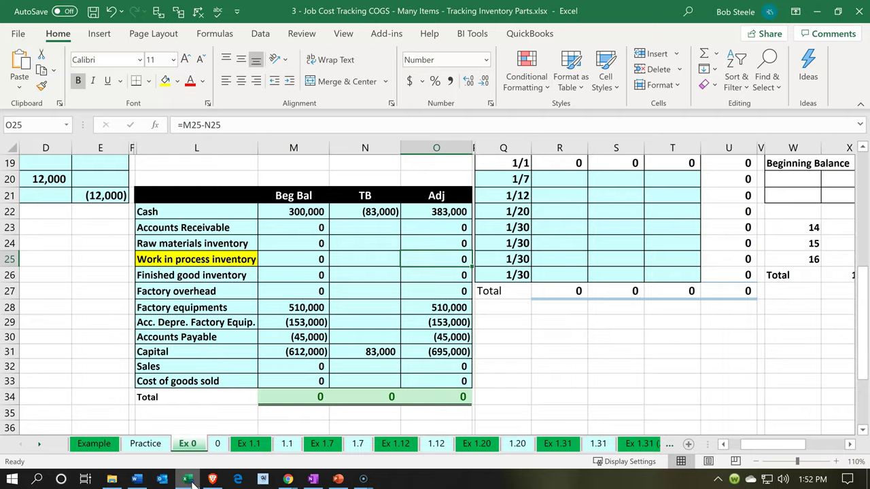
pyautogui.click(190, 480)
pyautogui.write('chek')
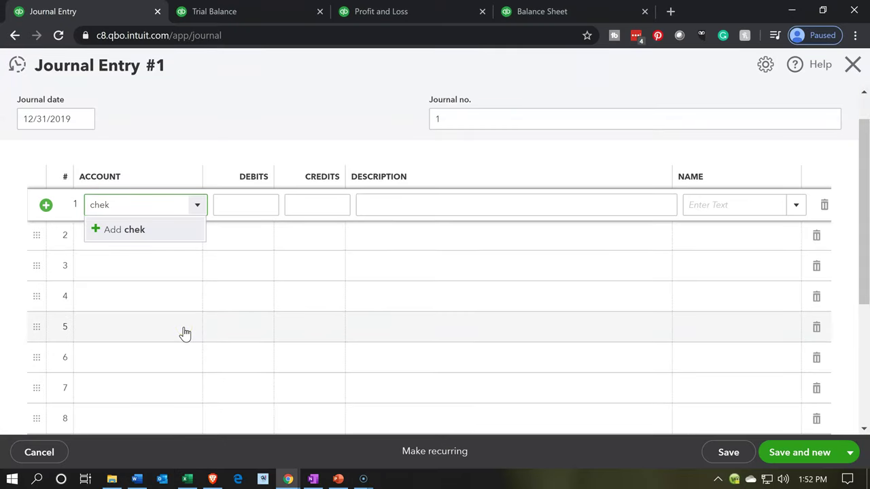
pyautogui.press('BackSpace')
pyautogui.press('BackSpace')
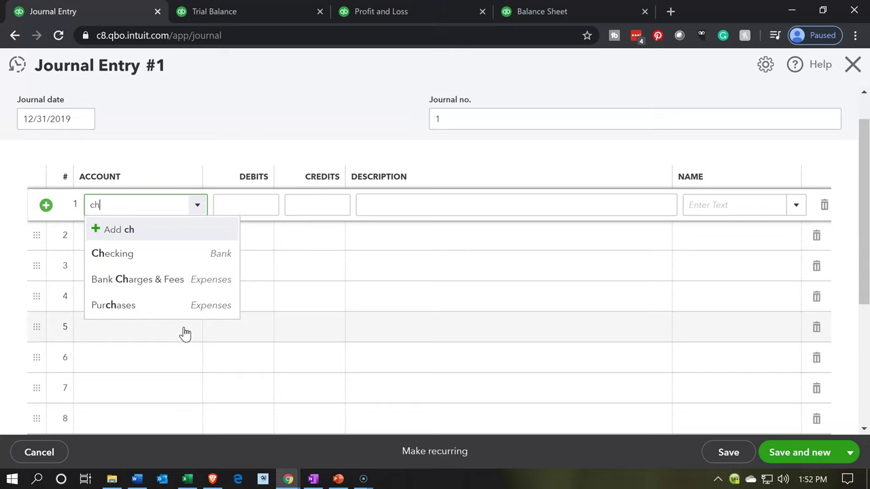
pyautogui.click(133, 261)
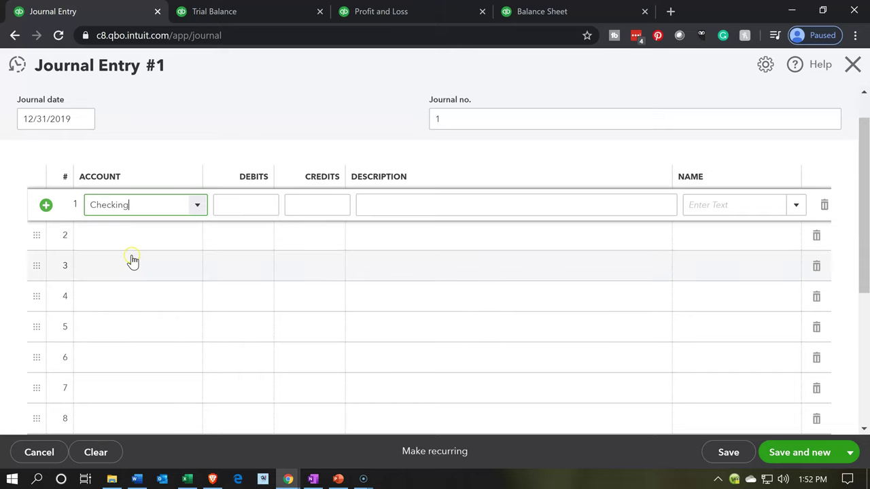
pyautogui.press('Tab')
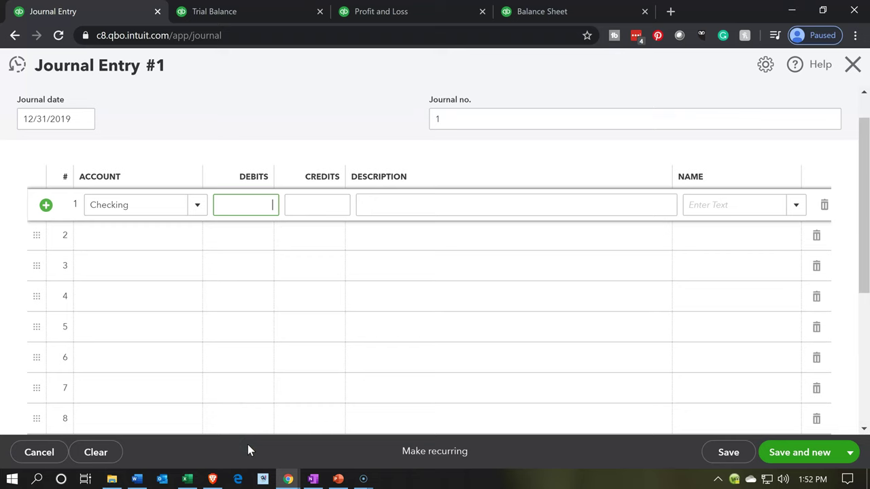
# - Check the Cash adjustment in the Excel table and enter a debit of 383,000 on the Checking line of the journal entry
pyautogui.click(188, 480)
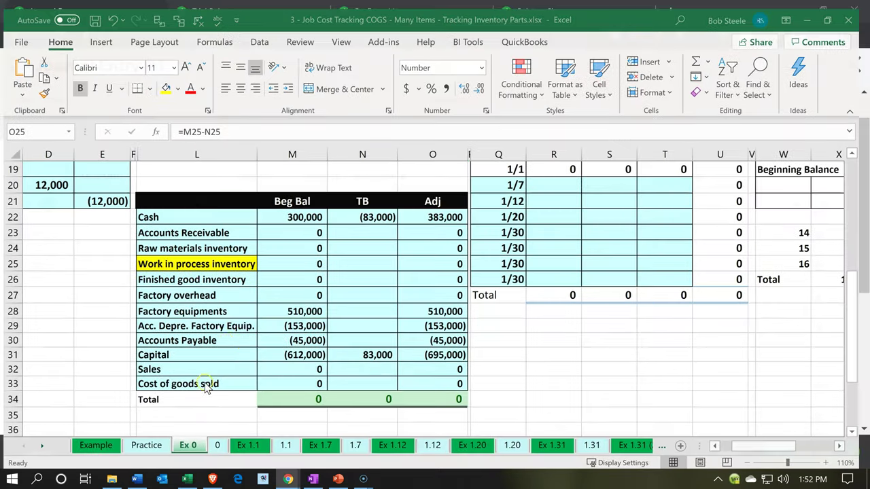
pyautogui.hotkey('alt', 'Tab')
pyautogui.click(269, 207)
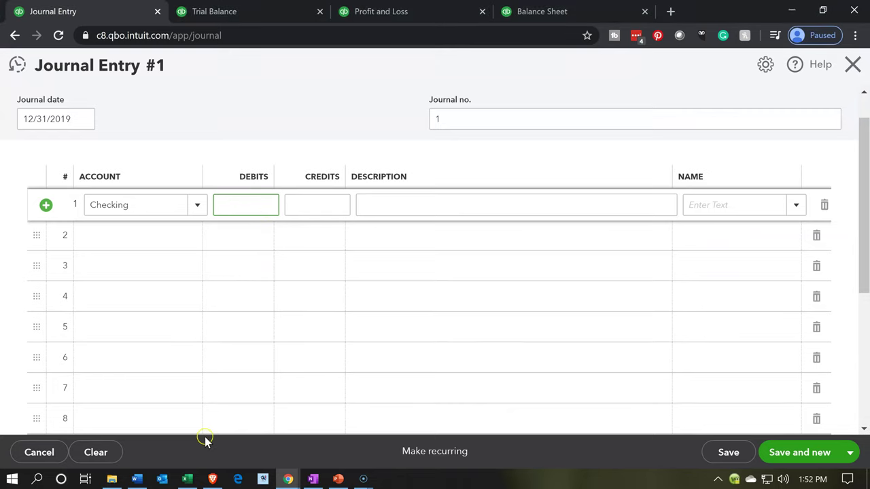
pyautogui.click(188, 480)
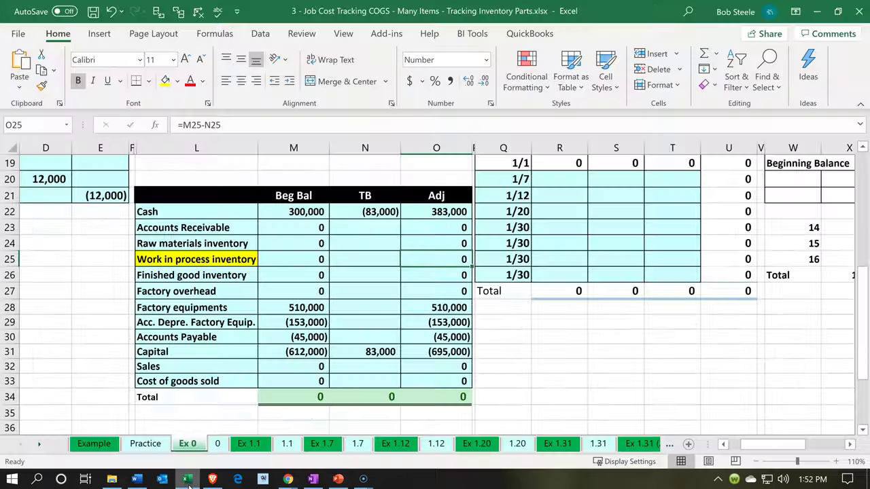
pyautogui.click(189, 480)
pyautogui.click(238, 217)
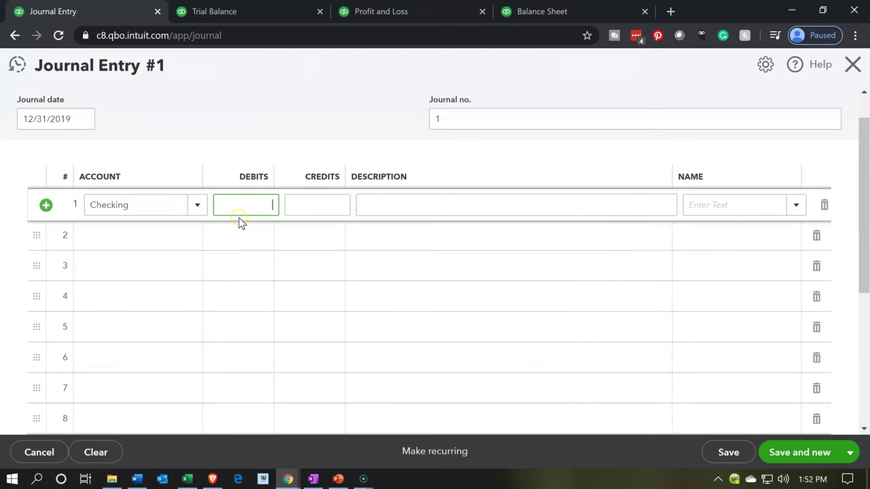
pyautogui.write('3')
pyautogui.write('000')
pyautogui.press('Tab')
pyautogui.press('Tab')
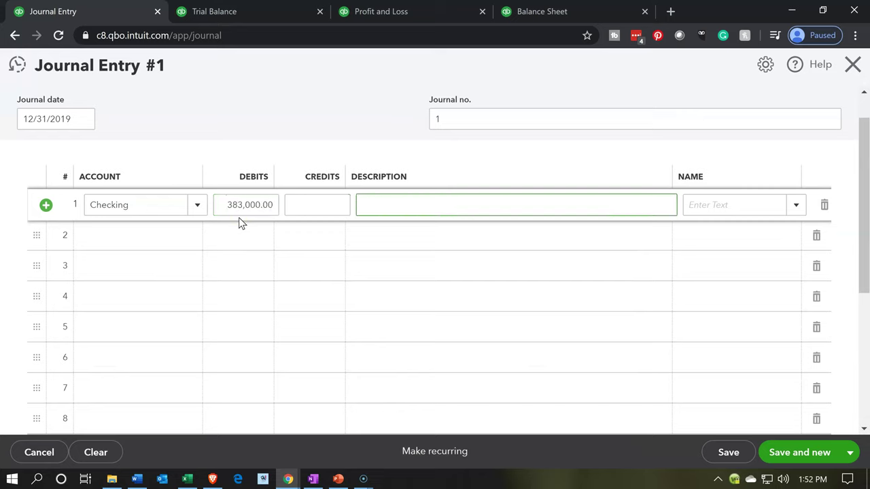
# - Describe the Checking line as "Beginning balances" and continue to the account on line 2
pyautogui.write('Beginning bal')
pyautogui.press('Tab')
pyautogui.press('Tab')
pyautogui.press('Tab')
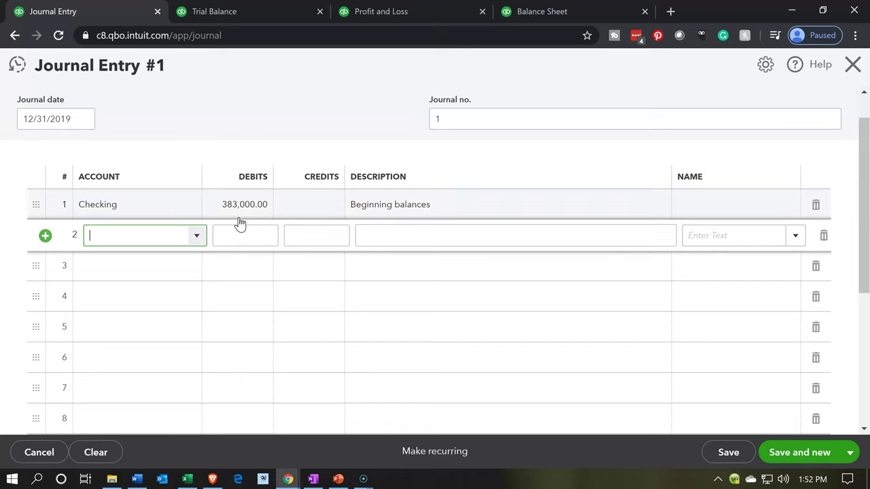
# - Check the next nonzero account in the Excel adjustment table and look through the journal entry's account list for a factory equipment account
pyautogui.click(188, 479)
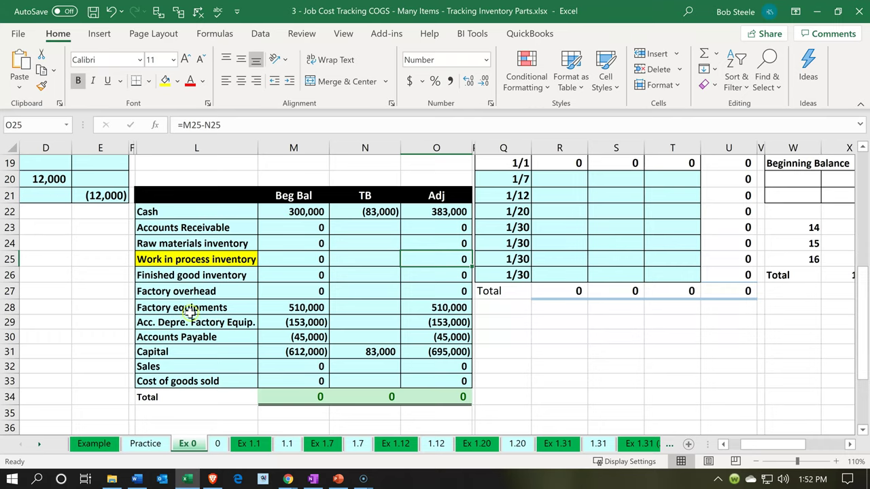
pyautogui.click(188, 479)
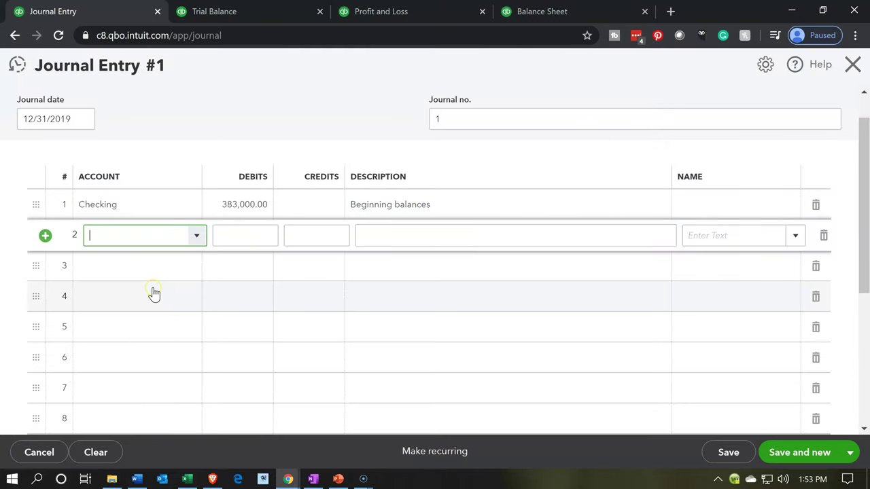
pyautogui.write('Fa')
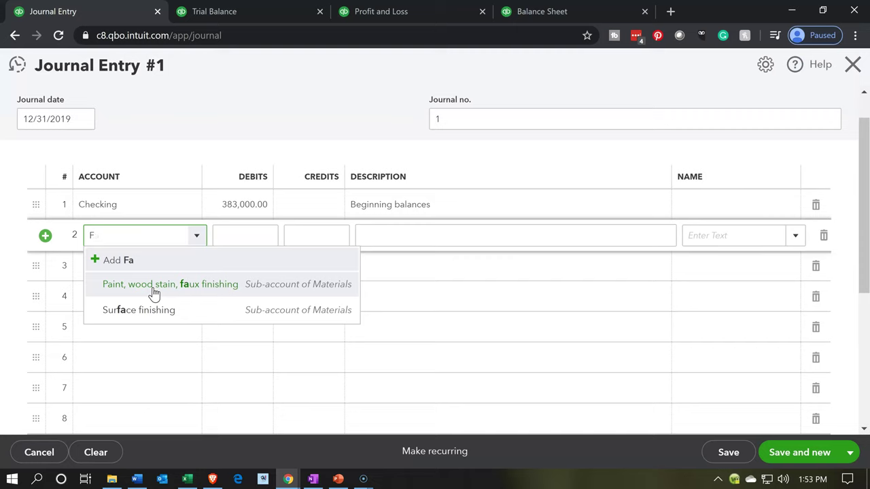
pyautogui.press('BackSpace')
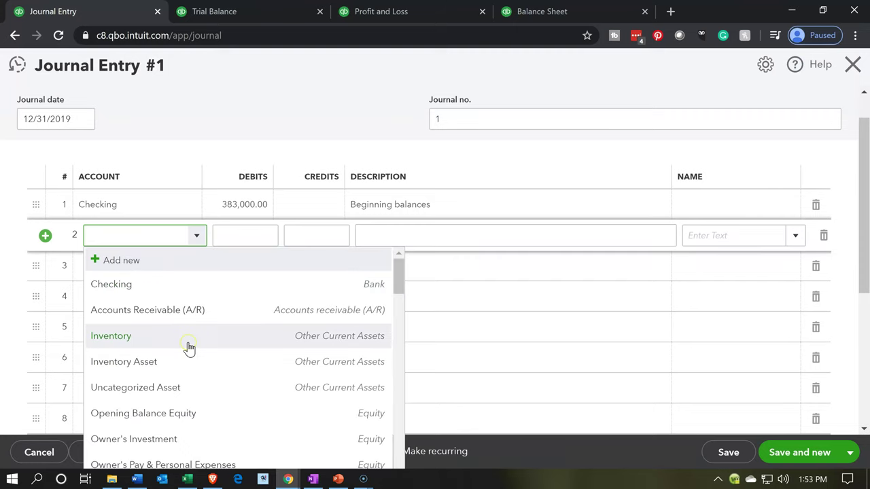
pyautogui.scroll(-1, 189, 348)
pyautogui.scroll(1, 189, 348)
pyautogui.scroll(-1, 189, 348)
pyautogui.scroll(-2, 189, 348)
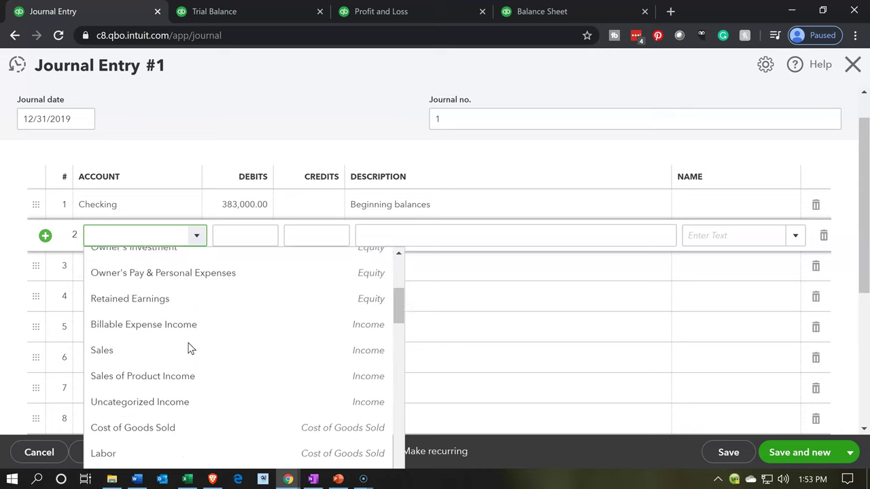
pyautogui.scroll(3, 190, 348)
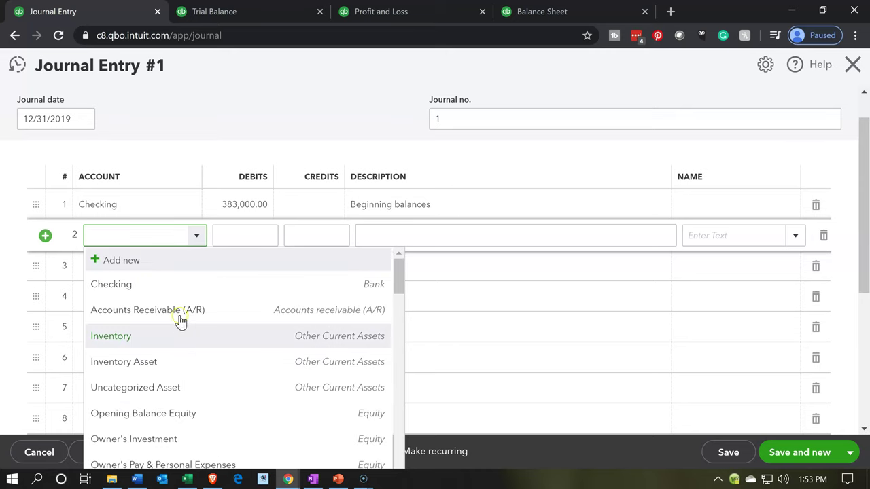
pyautogui.click(122, 239)
pyautogui.write('Fa')
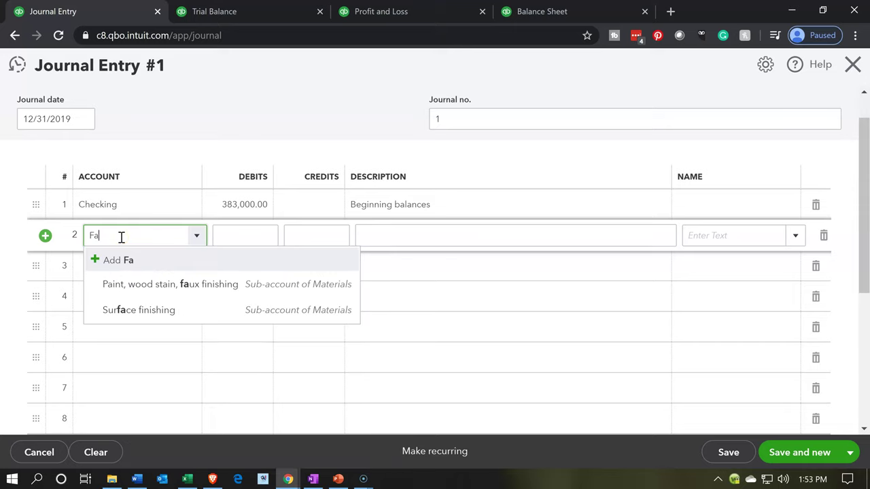
pyautogui.write('ctory')
pyautogui.press('BackSpace')
pyautogui.press('BackSpace')
pyautogui.press('BackSpace')
pyautogui.press('BackSpace')
pyautogui.press('BackSpace')
pyautogui.press('BackSpace')
pyautogui.press('BackSpace')
pyautogui.press('BackSpace')
pyautogui.press('BackSpace')
pyautogui.press('BackSpace')
pyautogui.press('BackSpace')
pyautogui.press('BackSpace')
pyautogui.press('BackSpace')
pyautogui.press('BackSpace')
pyautogui.press('BackSpace')
pyautogui.press('BackSpace')
pyautogui.press('BackSpace')
pyautogui.press('BackSpace')
pyautogui.press('BackSpace')
pyautogui.press('BackSpace')
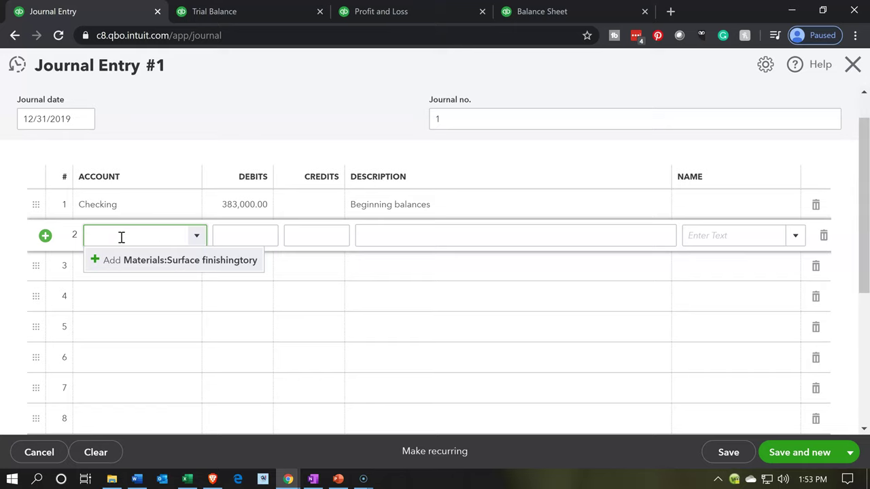
# - Enter Factory Equipment as the account on line 2 and start creating it as a new account
pyautogui.write('Factory')
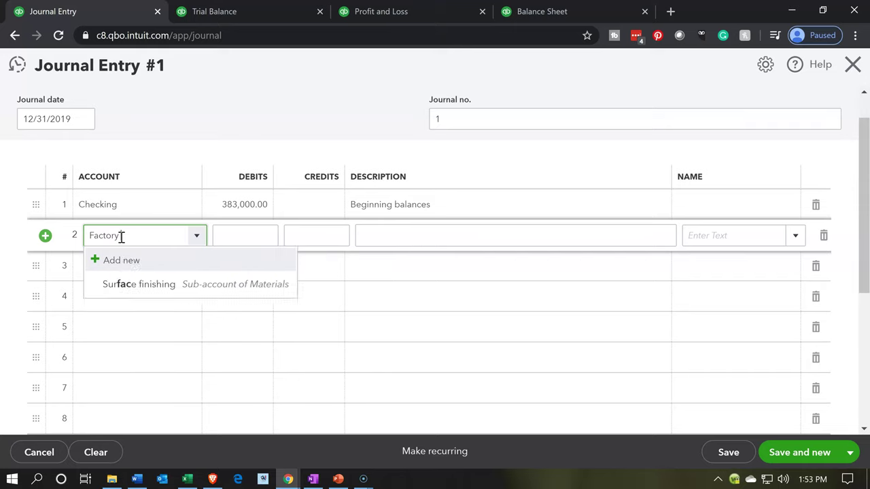
pyautogui.write(' Equipment')
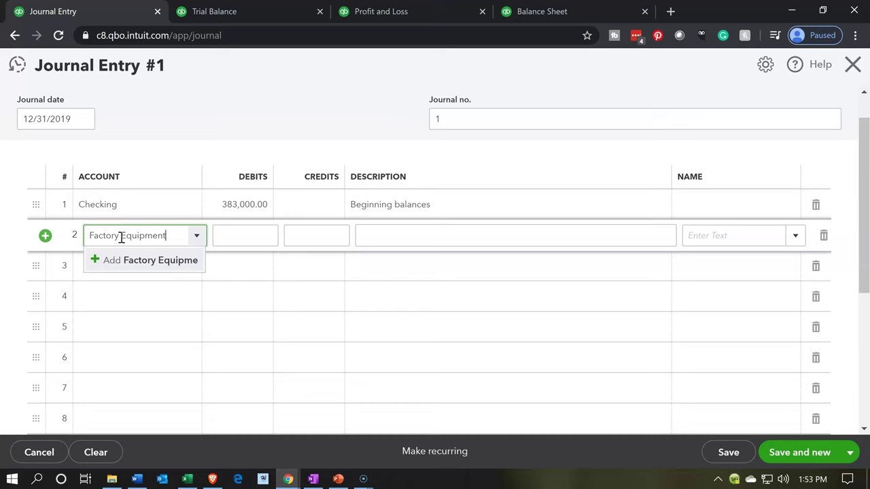
pyautogui.press('Escape')
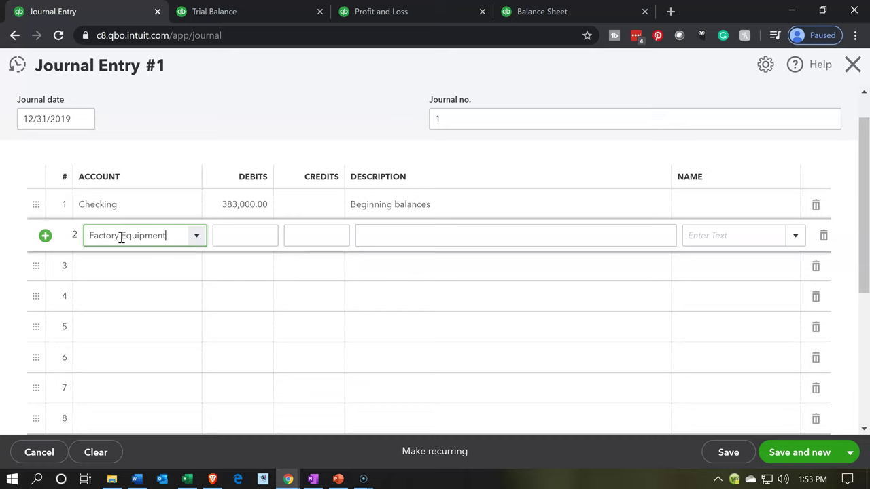
pyautogui.press('Tab')
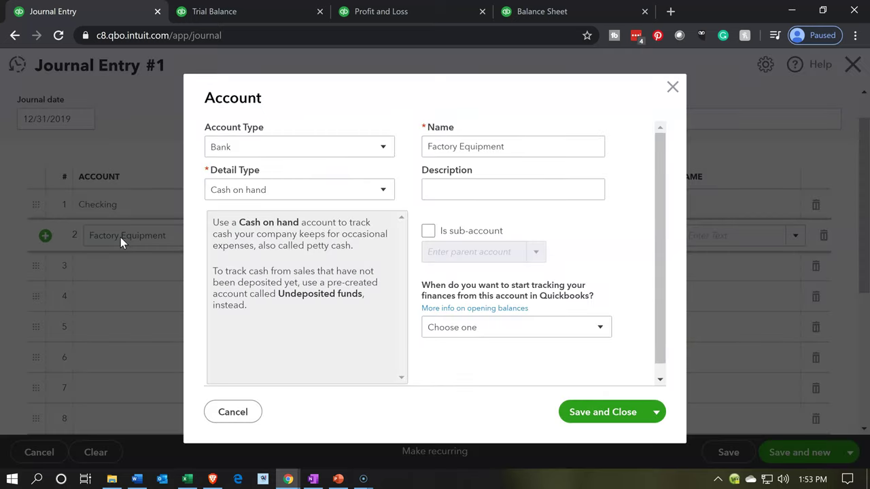
# - Set the Factory Equipment account's type to Fixed Assets and detail type to Other fixed assets, and save the account
pyautogui.click(314, 155)
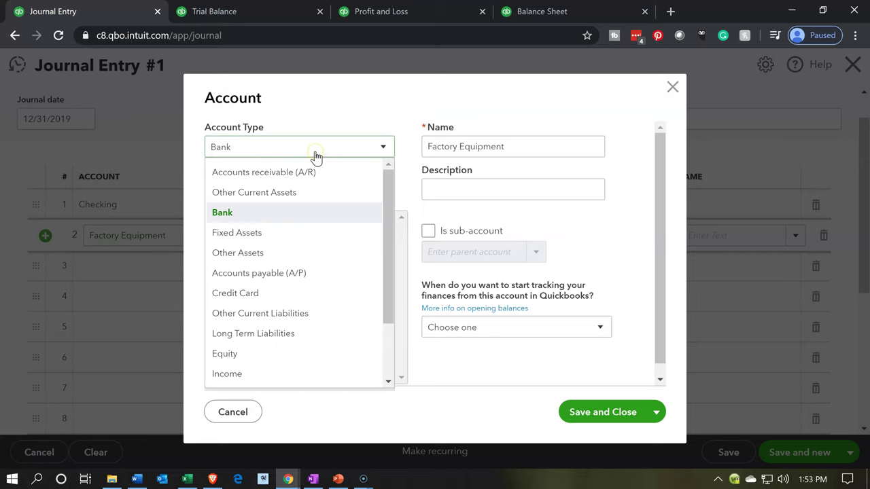
pyautogui.click(243, 234)
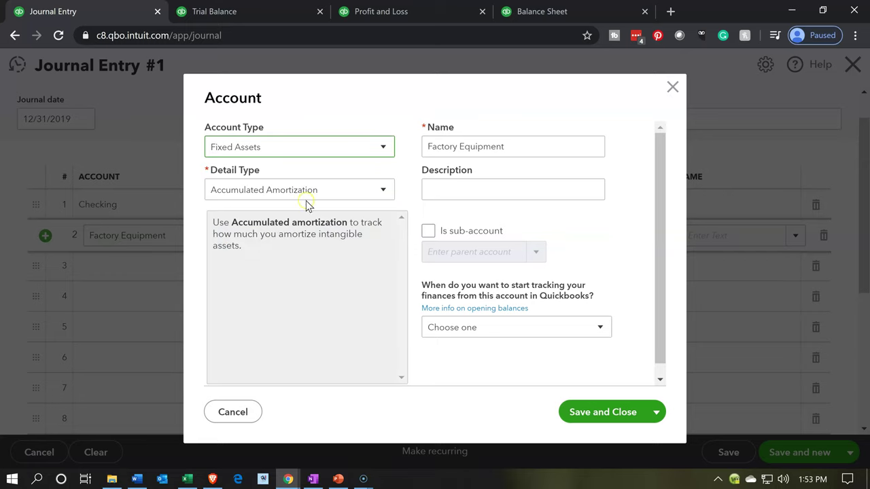
pyautogui.click(336, 193)
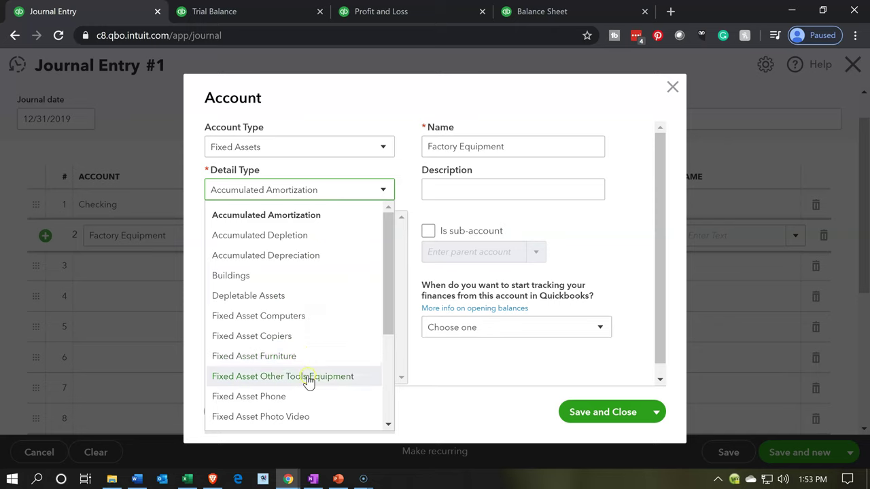
pyautogui.scroll(-1, 306, 370)
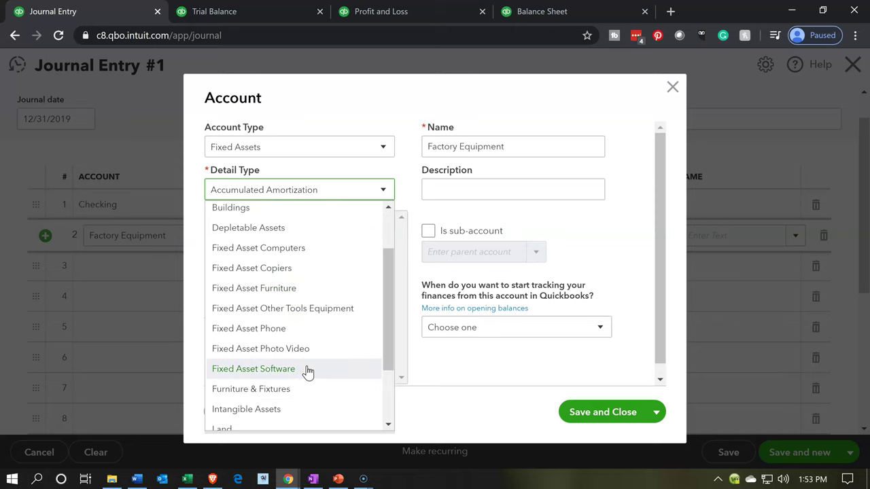
pyautogui.scroll(-1, 307, 371)
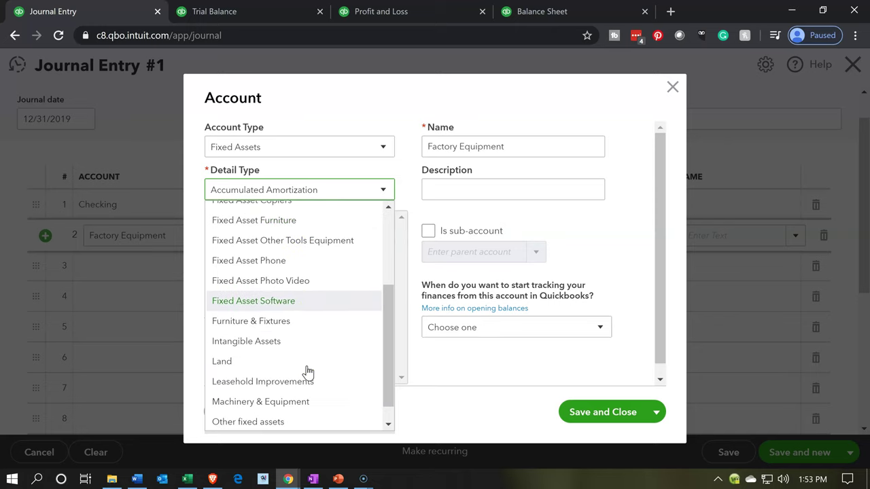
pyautogui.click(286, 421)
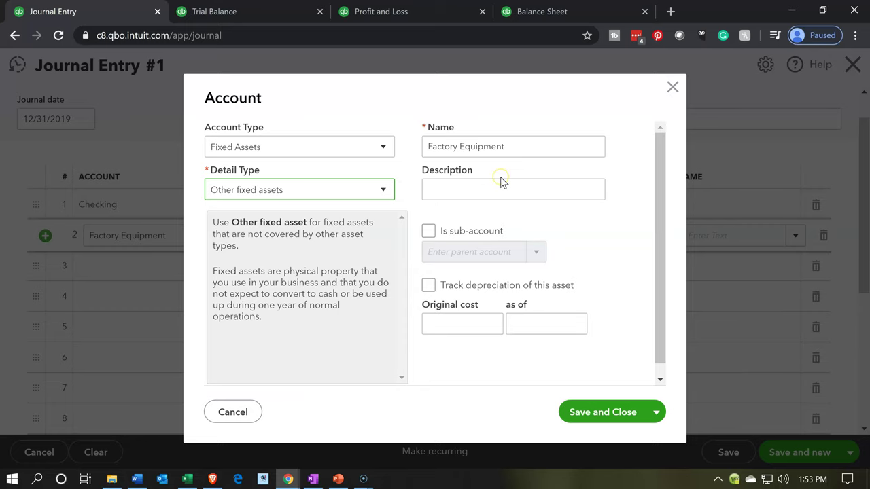
pyautogui.click(603, 412)
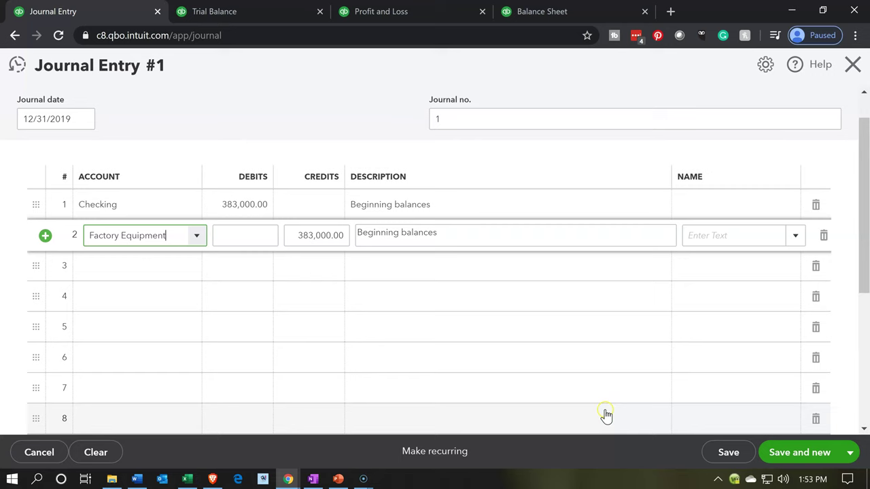
# - Check the factory equipment adjustment in Excel, enter a debit of 510,000 on the Factory Equipment line and continue to line 3
pyautogui.click(187, 479)
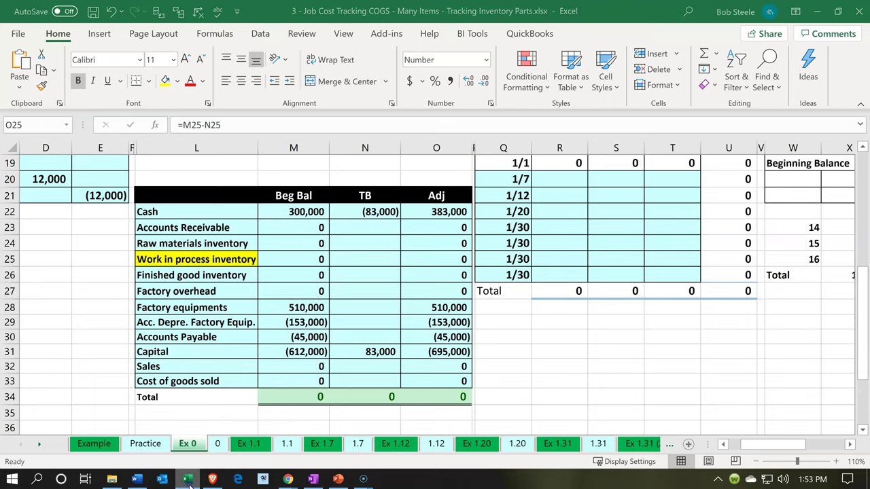
pyautogui.click(188, 479)
pyautogui.click(266, 237)
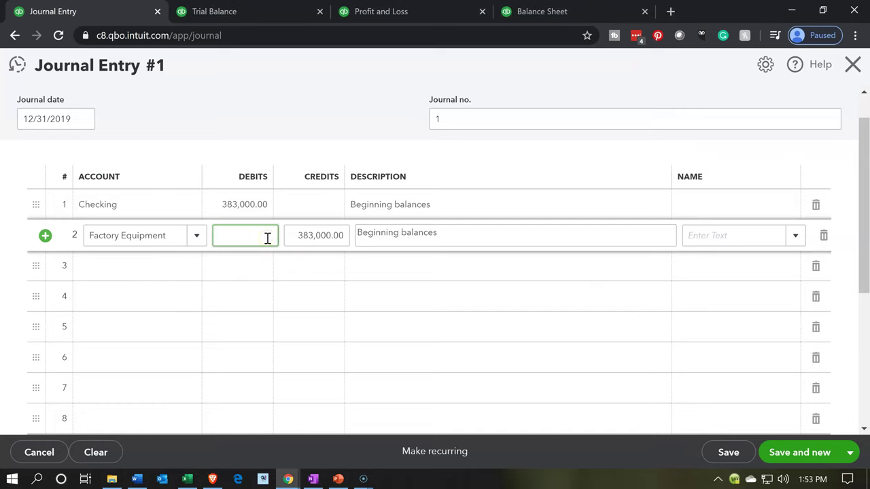
pyautogui.write('510,000')
pyautogui.press('Tab')
pyautogui.press('Tab')
pyautogui.press('Tab')
pyautogui.press('Tab')
pyautogui.press('Tab')
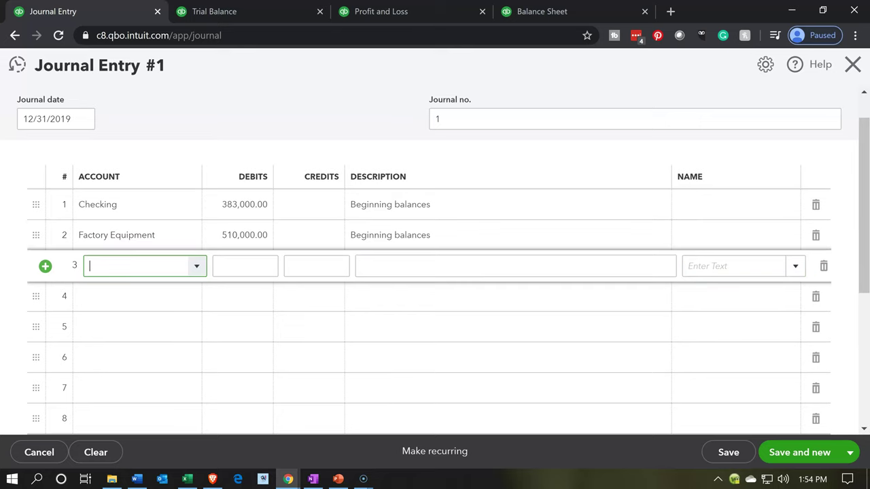
# - Check the next account in the Excel table and start creating a new account named Accumulated Depreciation on line 3
pyautogui.click(186, 480)
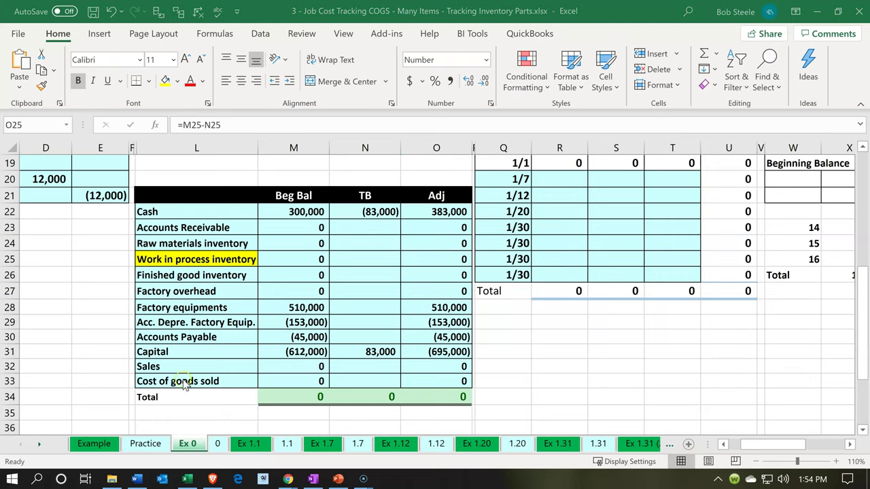
pyautogui.click(186, 480)
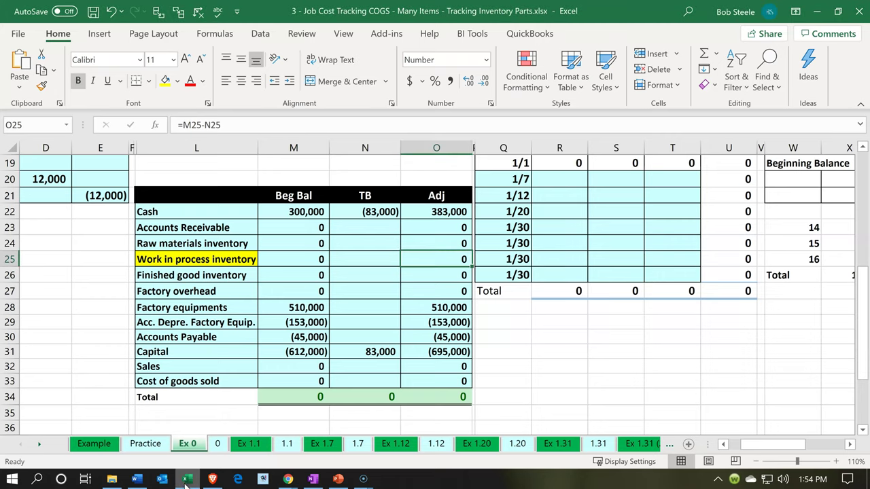
pyautogui.click(186, 479)
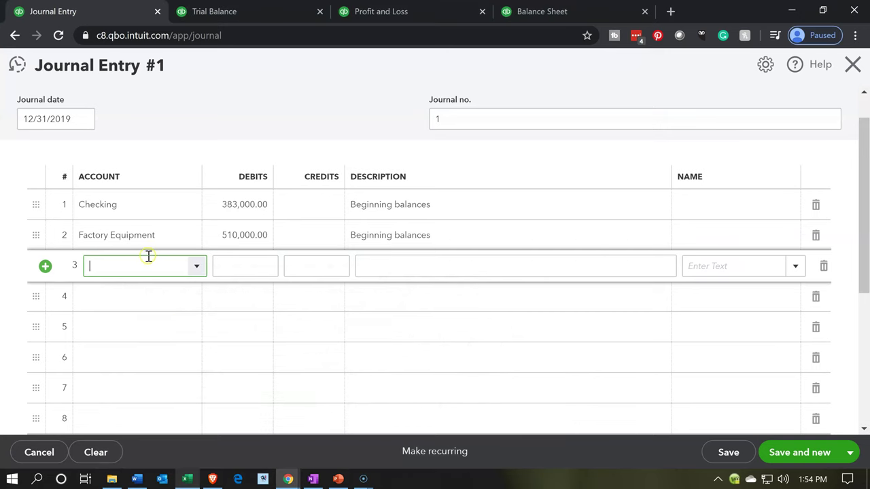
pyautogui.write('Accumulated Depreciation')
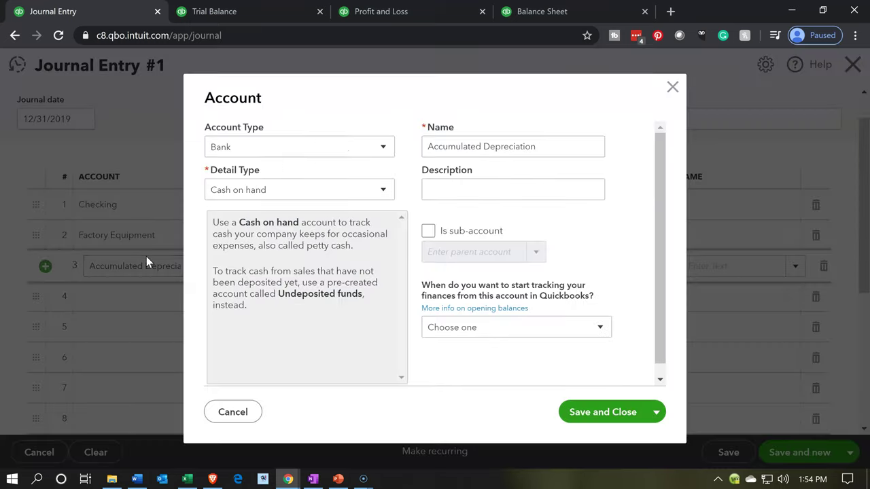
# - Set the Accumulated Depreciation account's type to Fixed Assets and detail type to Other fixed assets, and save the account
pyautogui.click(343, 155)
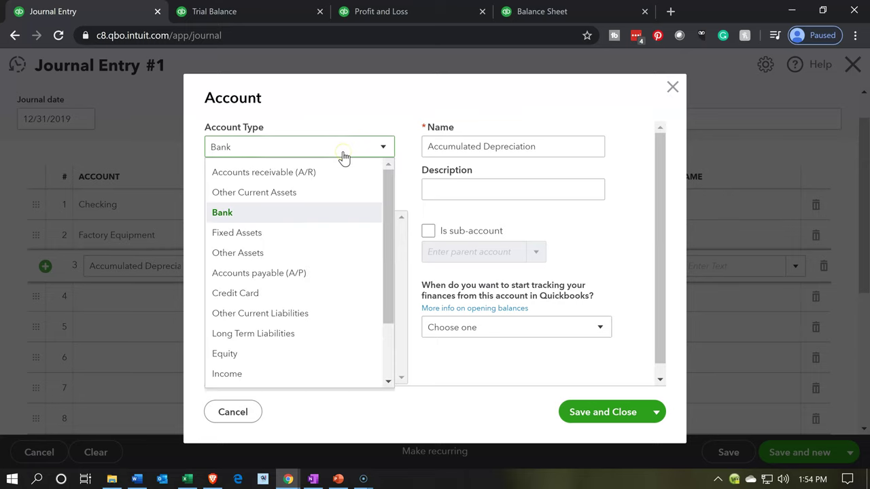
pyautogui.click(264, 238)
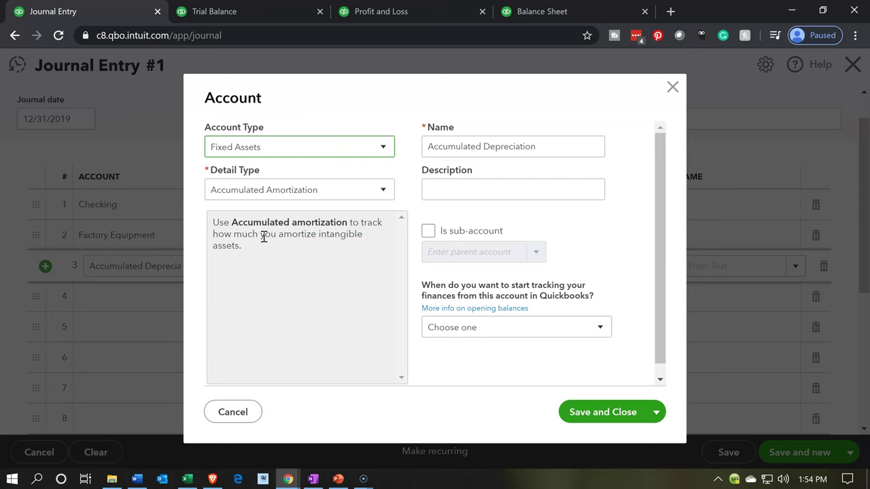
pyautogui.click(343, 191)
pyautogui.scroll(3, 301, 297)
pyautogui.scroll(-4, 293, 320)
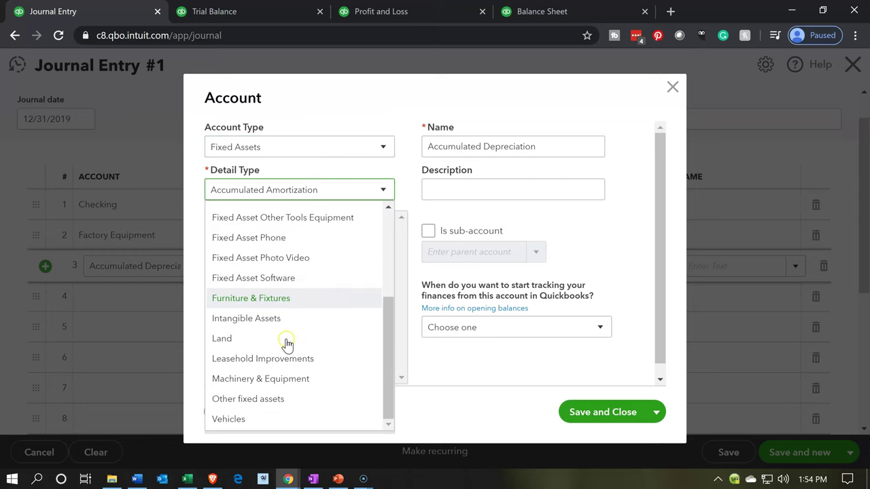
pyautogui.click(261, 401)
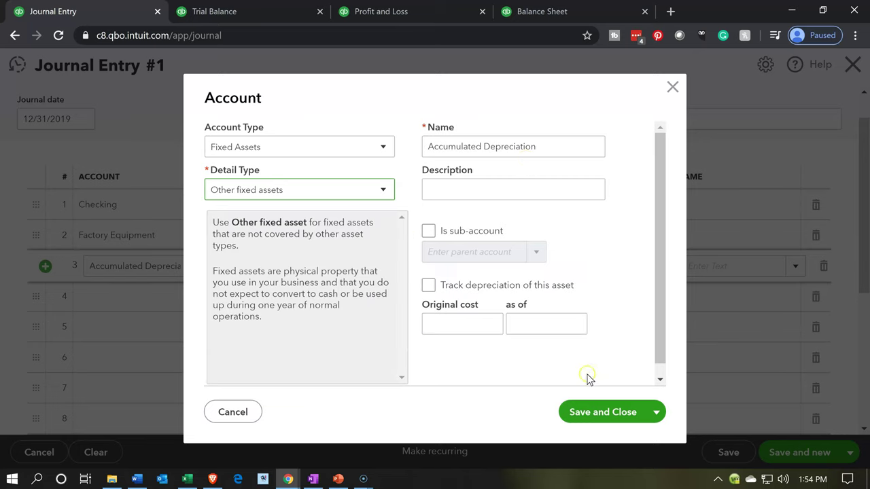
pyautogui.click(591, 412)
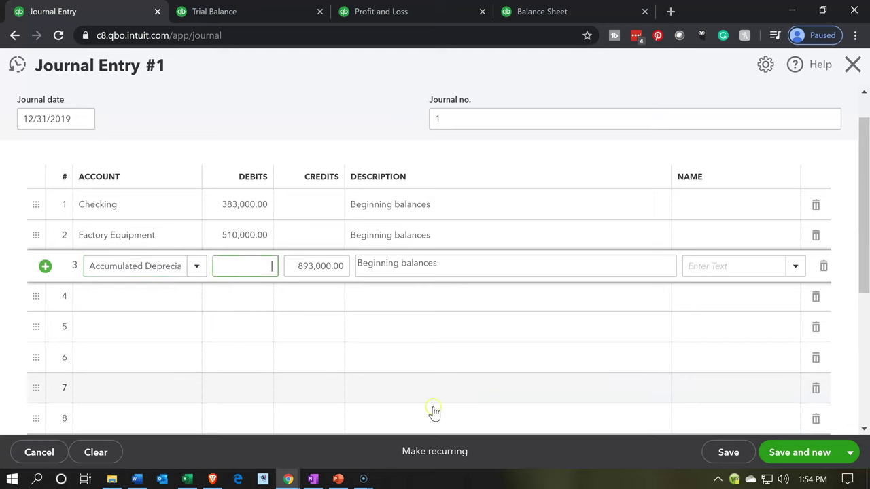
# - Check the accumulated depreciation adjustment in Excel, enter a credit of 153,000 on line 3 and continue to line 4
pyautogui.press('Tab')
pyautogui.click(179, 483)
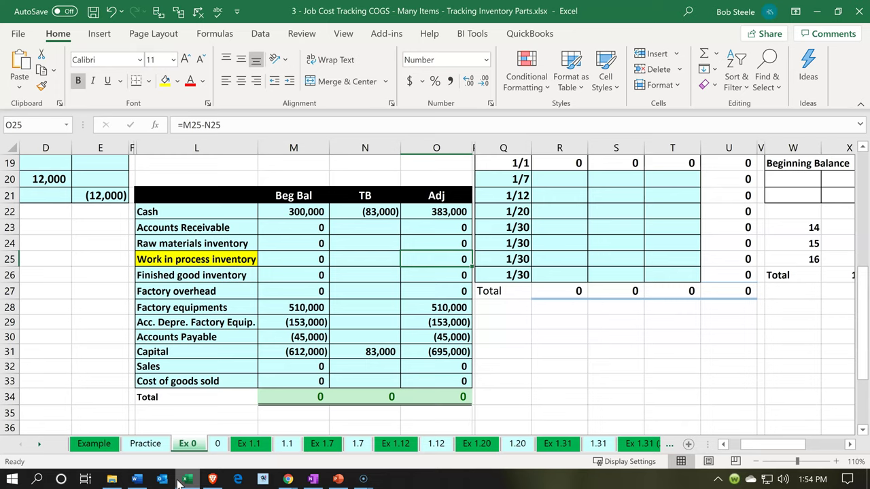
pyautogui.click(288, 480)
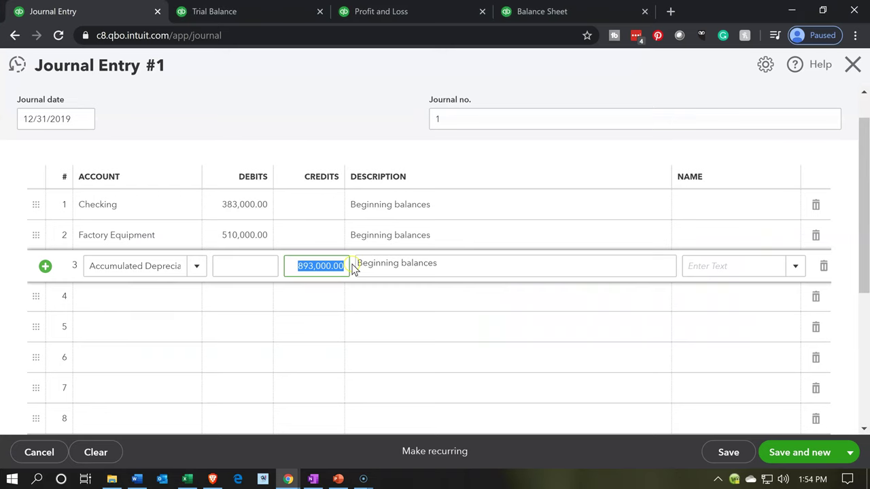
pyautogui.write('153000')
pyautogui.press('Tab')
pyautogui.press('Tab')
pyautogui.press('Tab')
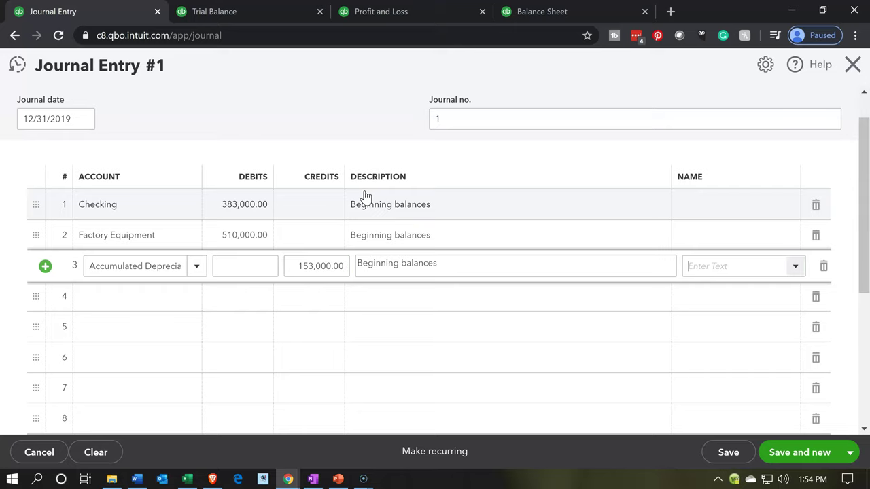
pyautogui.press('Tab')
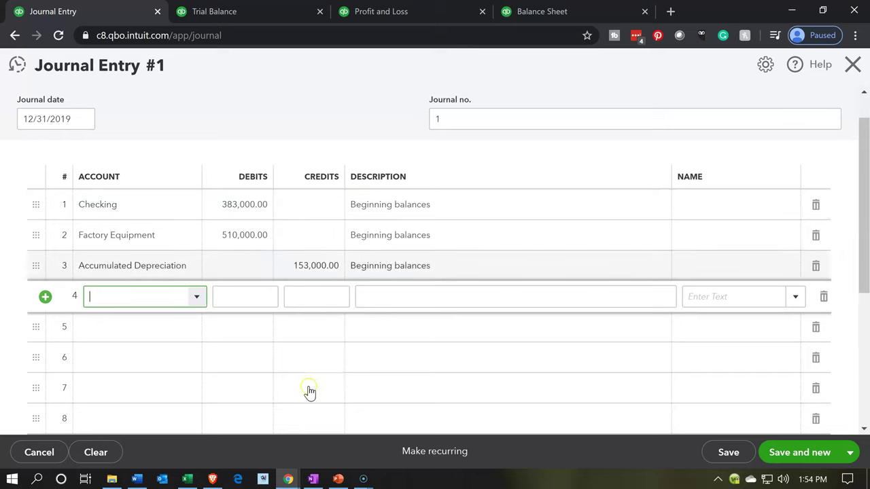
# - Check the next account in the Excel table and start creating a new account named Accounts Payable on line 4
pyautogui.click(187, 479)
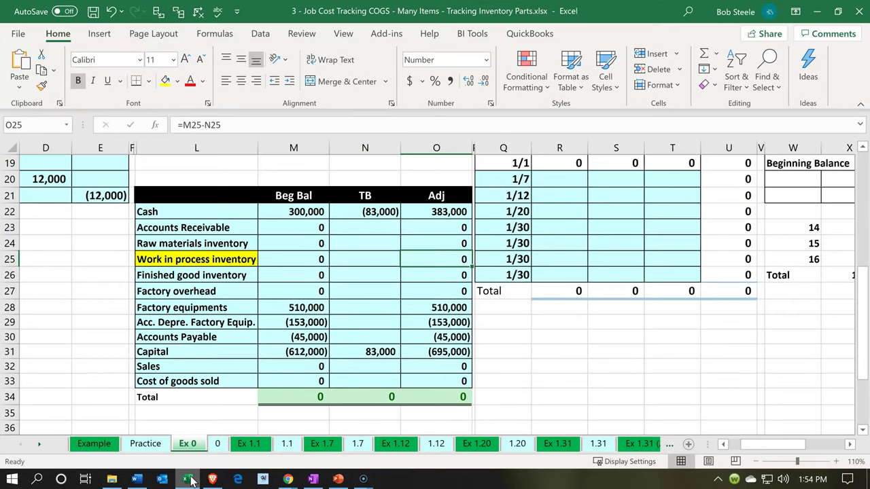
pyautogui.click(189, 479)
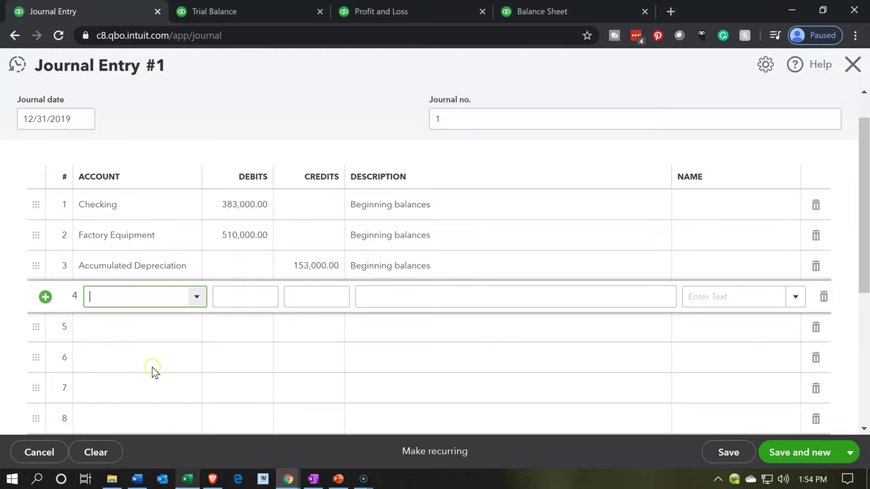
pyautogui.click(198, 299)
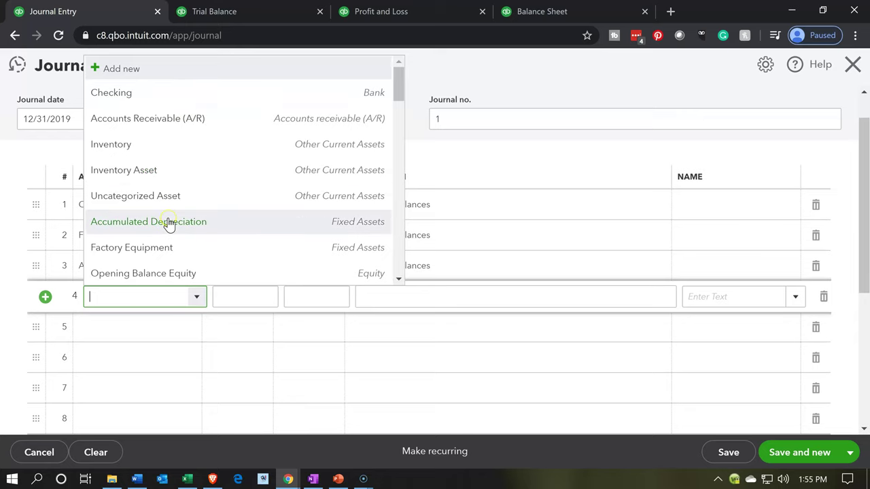
pyautogui.scroll(-3, 170, 225)
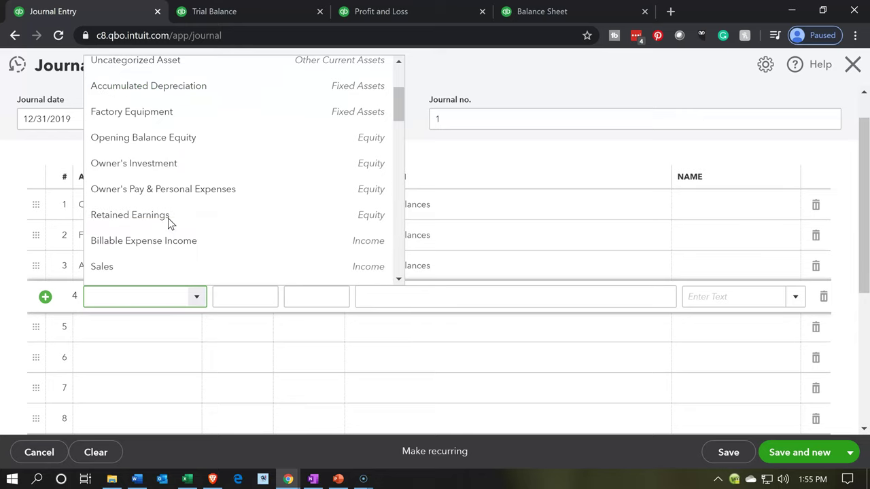
pyautogui.scroll(3, 170, 225)
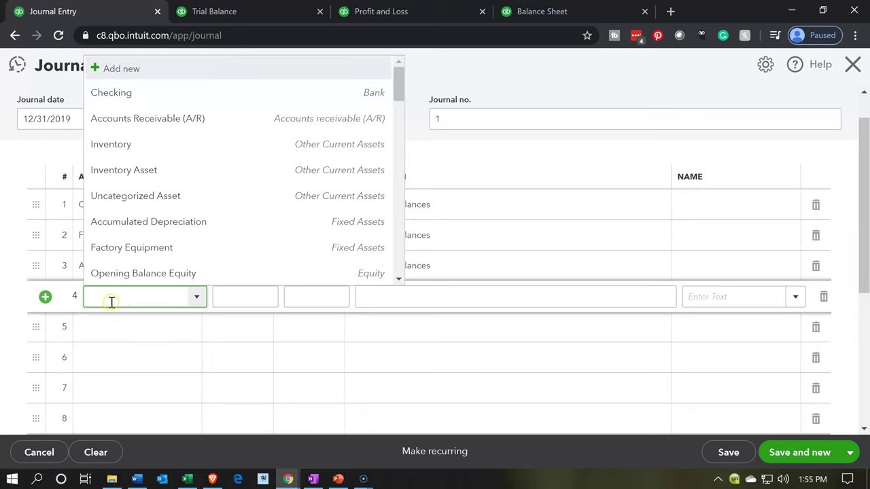
pyautogui.write('ccounts Payable')
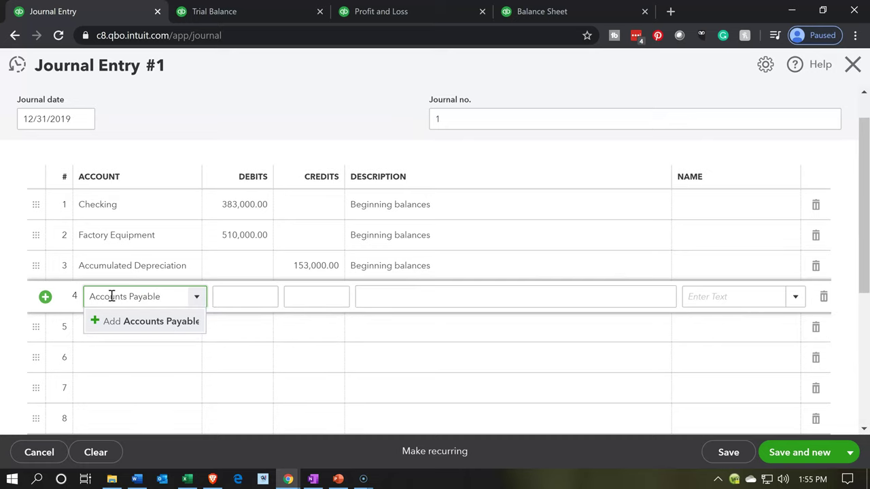
pyautogui.press('Return')
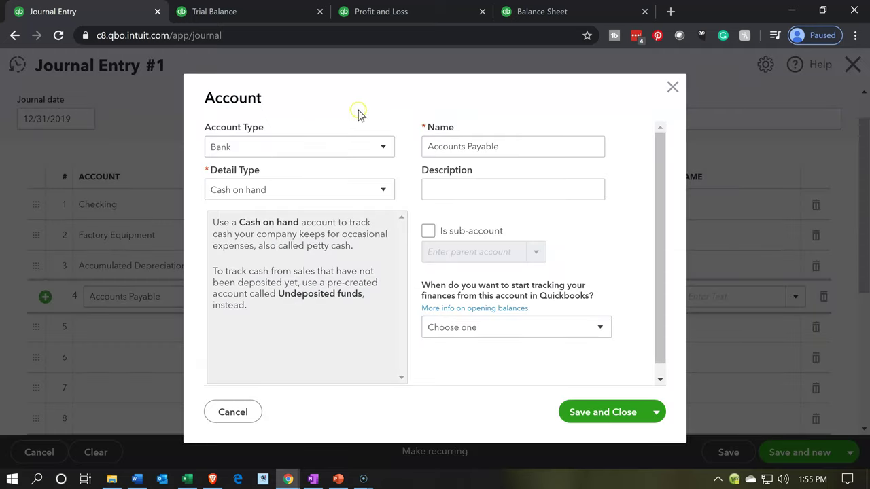
# - Set the Accounts Payable account's type to Accounts payable (A/P) and save the account
pyautogui.click(338, 144)
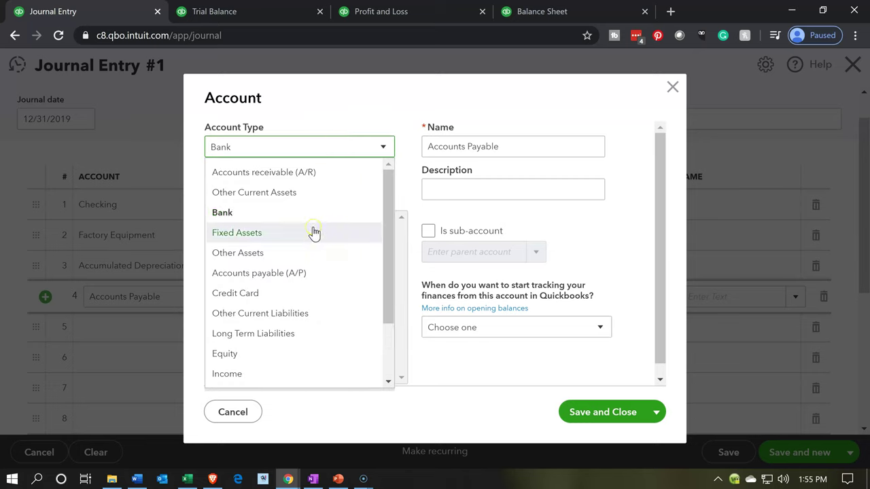
pyautogui.click(282, 273)
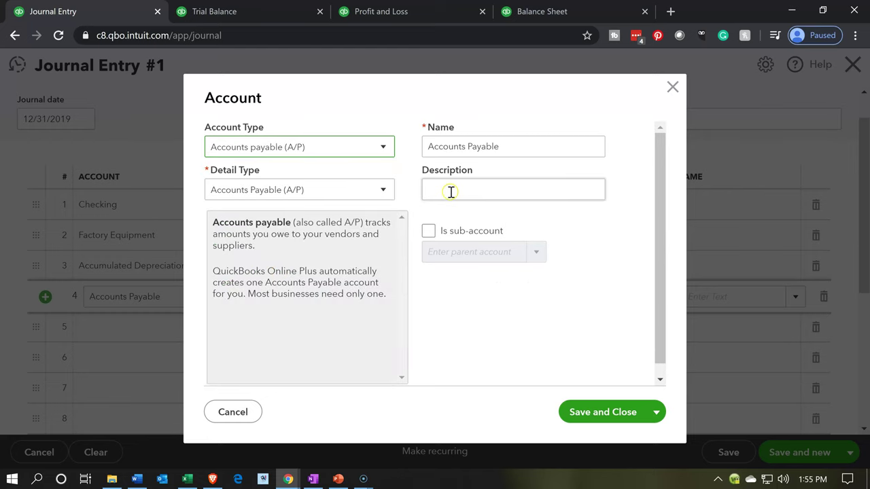
pyautogui.click(610, 416)
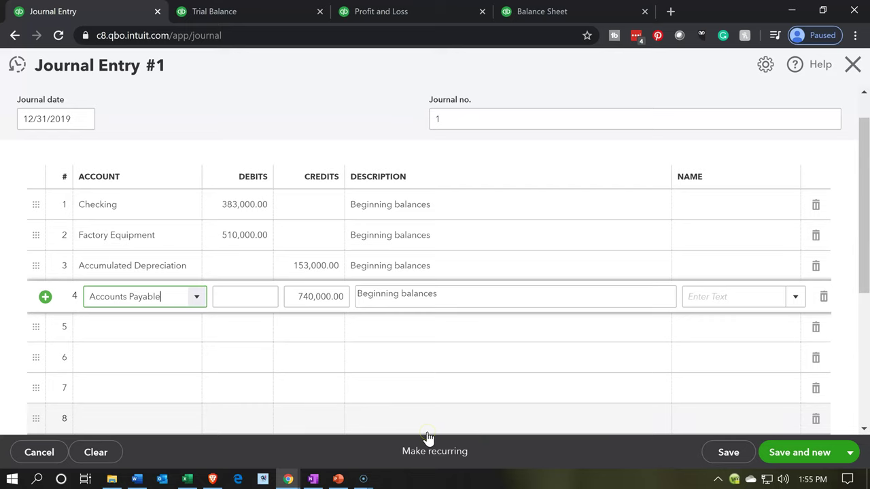
# - Check the accounts payable adjustment in Excel and enter a credit of 450,000 on the Accounts Payable line
pyautogui.press('Tab')
pyautogui.press('Tab')
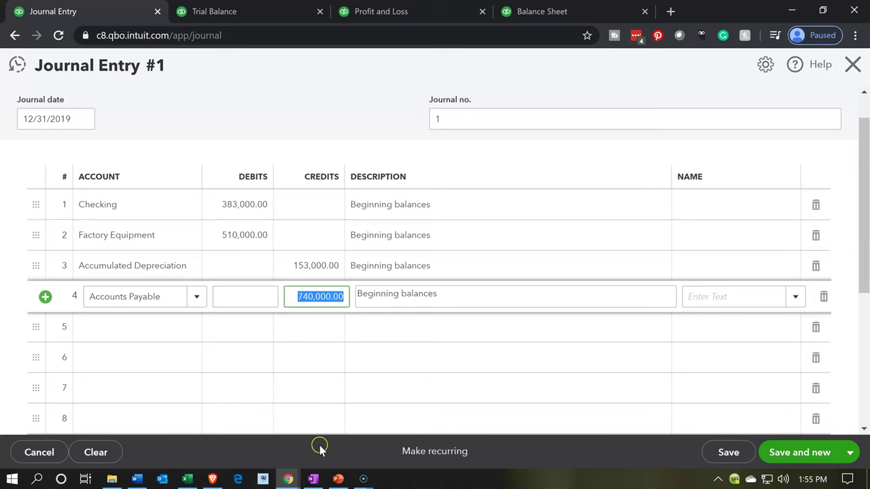
pyautogui.click(187, 479)
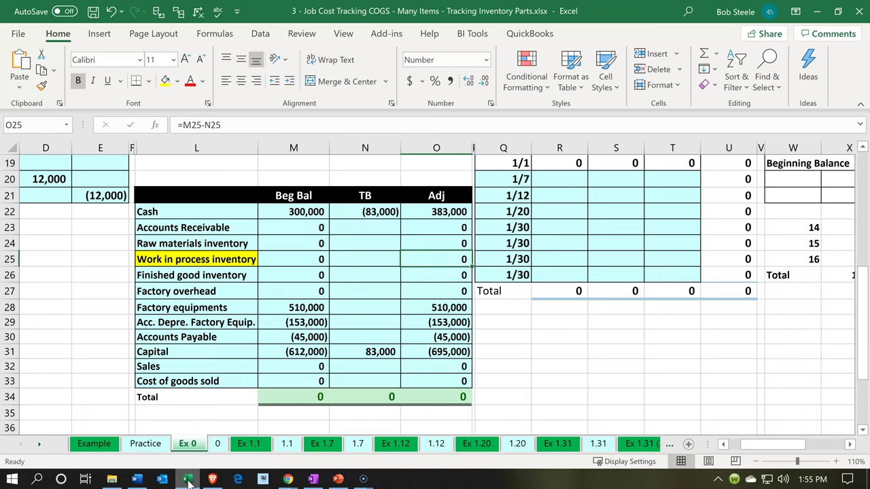
pyautogui.click(187, 479)
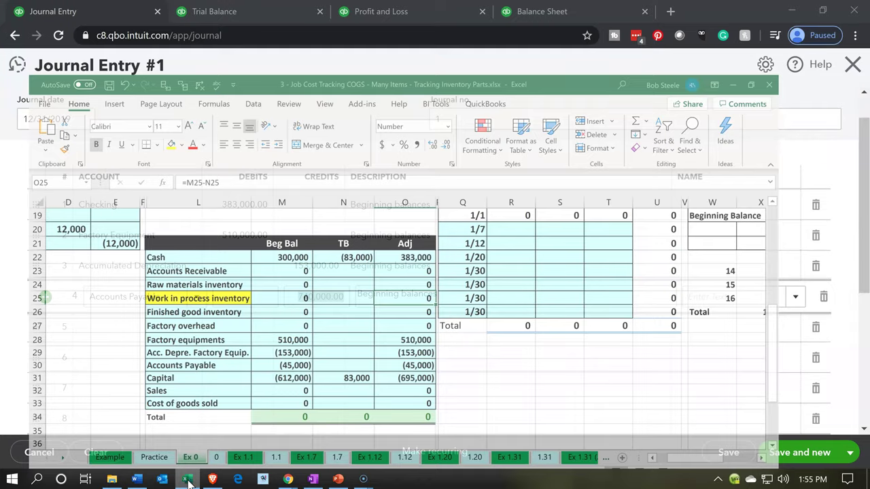
pyautogui.write('450000')
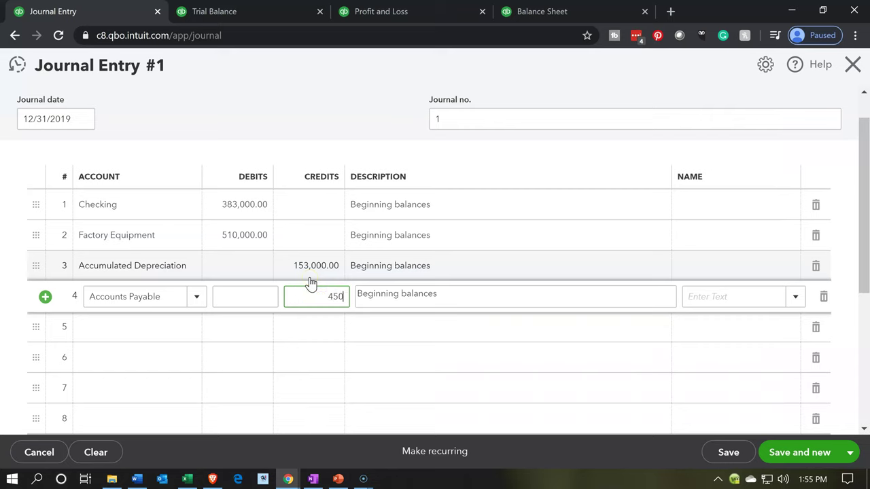
# - Assign the vendor Misc as the name on the Accounts Payable line and continue to line 5
pyautogui.press('Tab')
pyautogui.press('Tab')
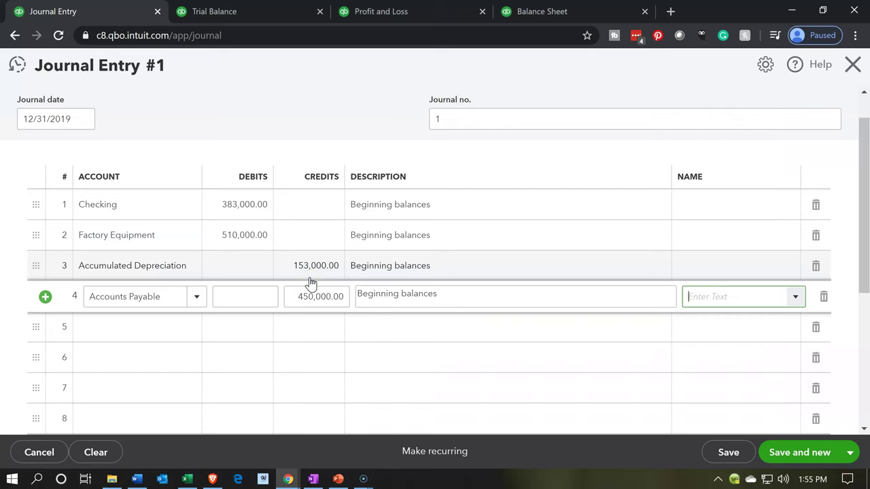
pyautogui.write('Mi')
pyautogui.press('BackSpace')
pyautogui.press('Down')
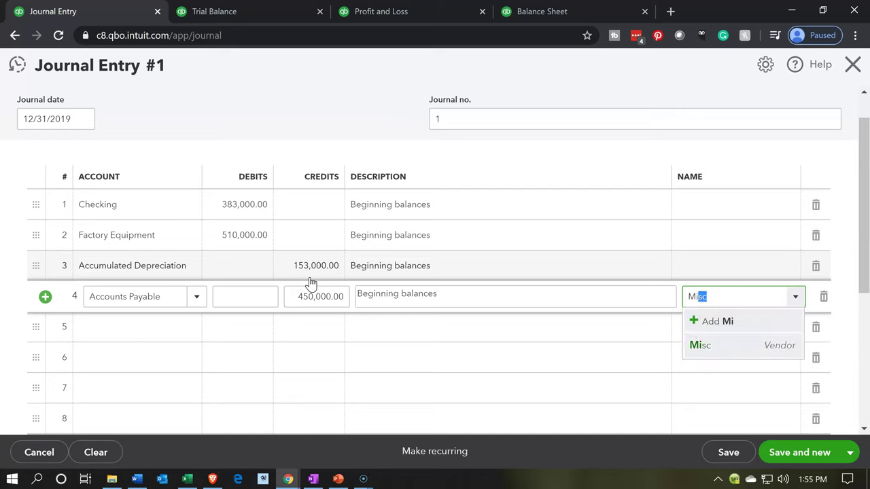
pyautogui.press('Tab')
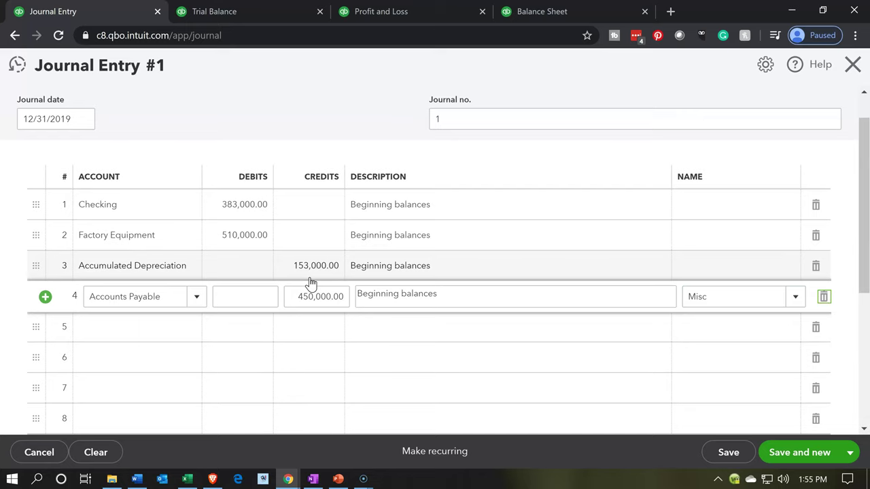
pyautogui.press('Tab')
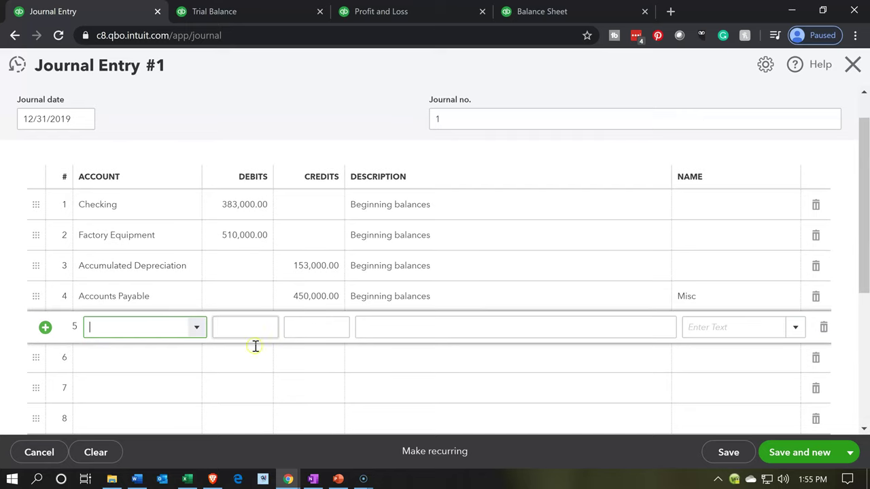
# - Check the next account in the Excel table and select Retained Earnings as the account on line 5
pyautogui.click(189, 479)
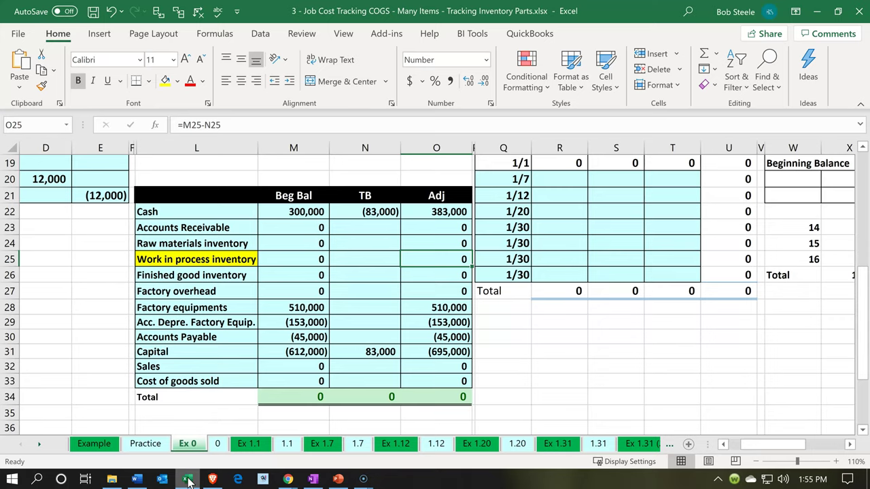
pyautogui.click(188, 478)
pyautogui.write('Re')
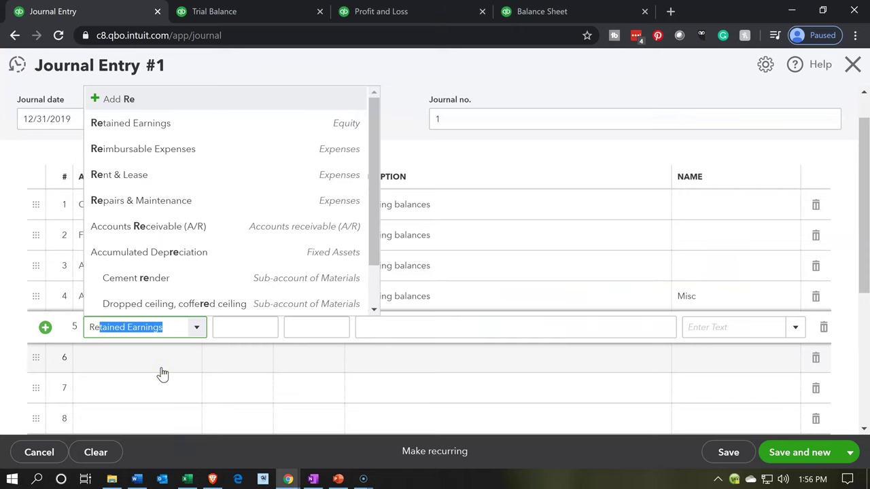
pyautogui.press('Tab')
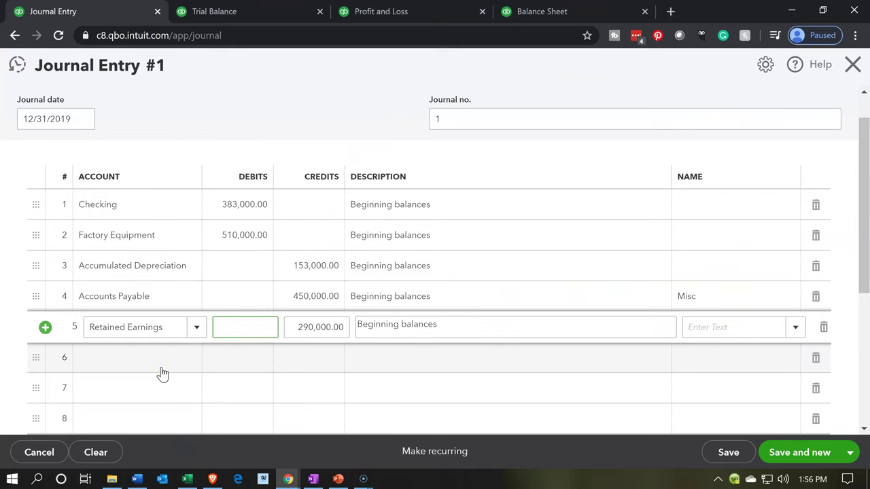
# - Recheck the adjustments in Excel, correct the Accounts Payable credit to 45,000 and return to the Retained Earnings credit amount
pyautogui.click(186, 479)
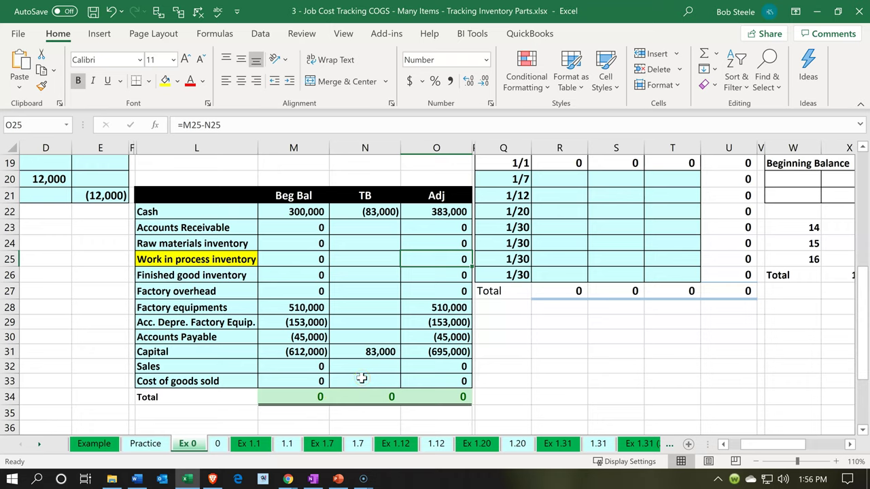
pyautogui.hotkey('alt', 'Tab')
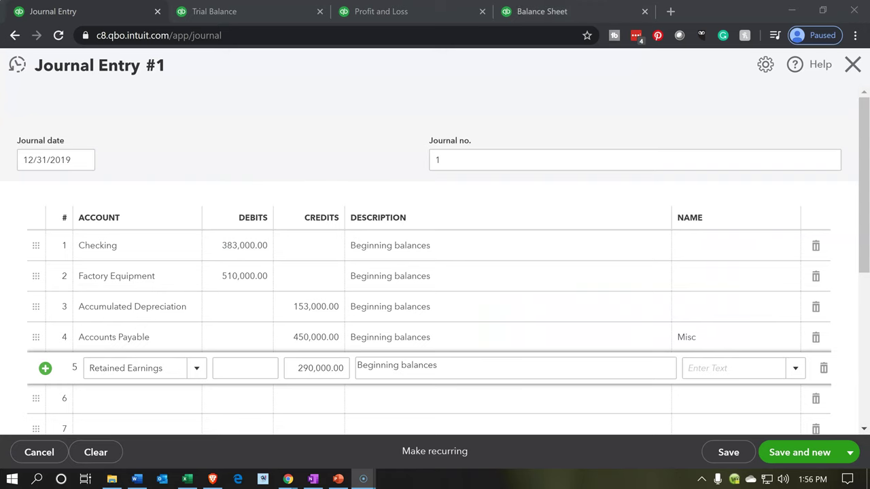
pyautogui.click(326, 338)
pyautogui.click(326, 338)
pyautogui.press('BackSpace')
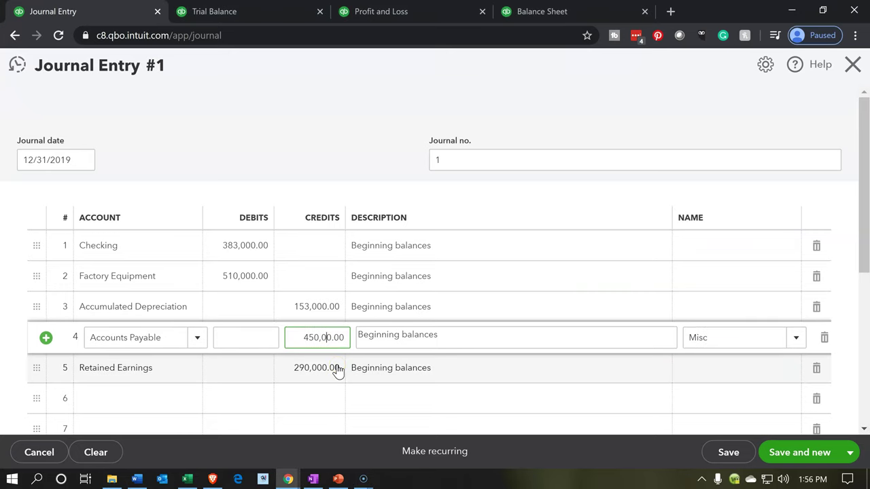
pyautogui.press('Tab')
pyautogui.press('Tab')
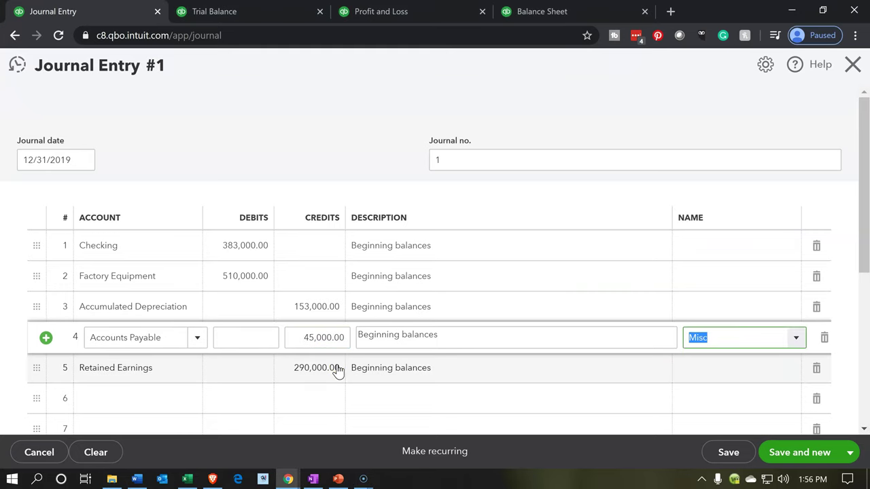
pyautogui.press('Tab')
pyautogui.press('Tab')
pyautogui.press('Tab')
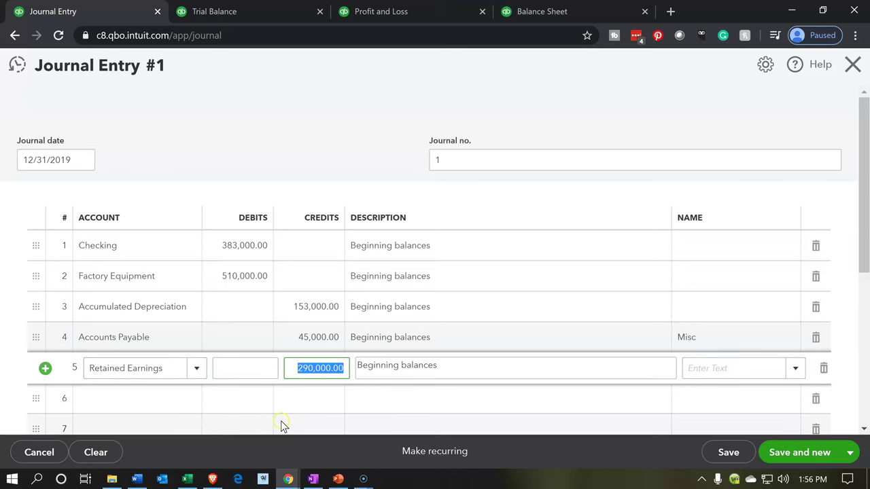
# - Check the Capital adjustment in Excel, enter a credit of 695,000 on the Retained Earnings line and continue to line 6
pyautogui.click(188, 479)
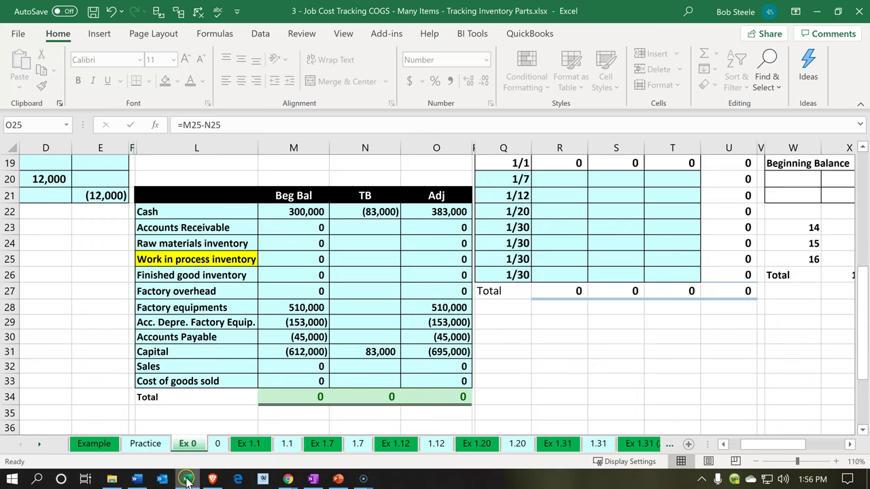
pyautogui.click(188, 479)
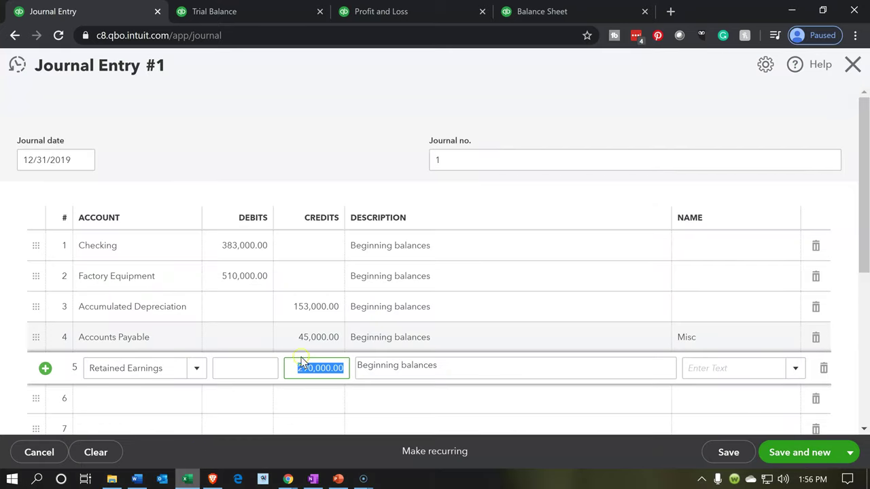
pyautogui.write('695000')
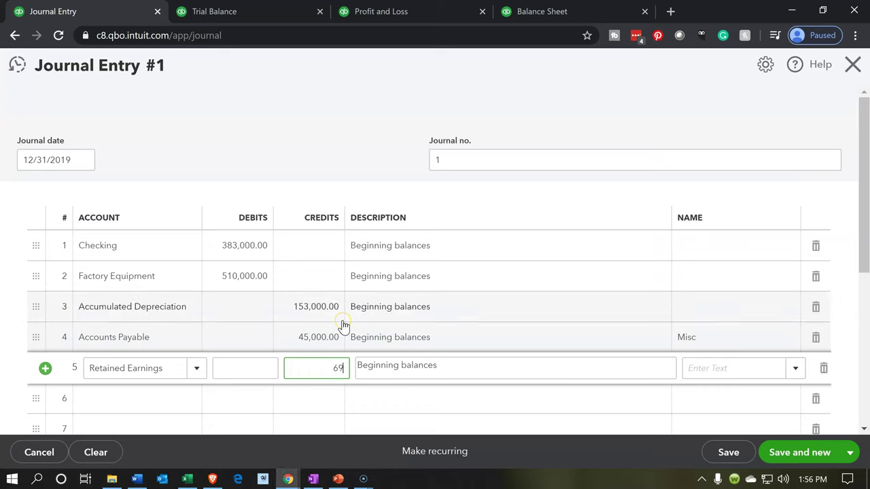
pyautogui.press('Tab')
pyautogui.press('Tab')
pyautogui.press('Tab')
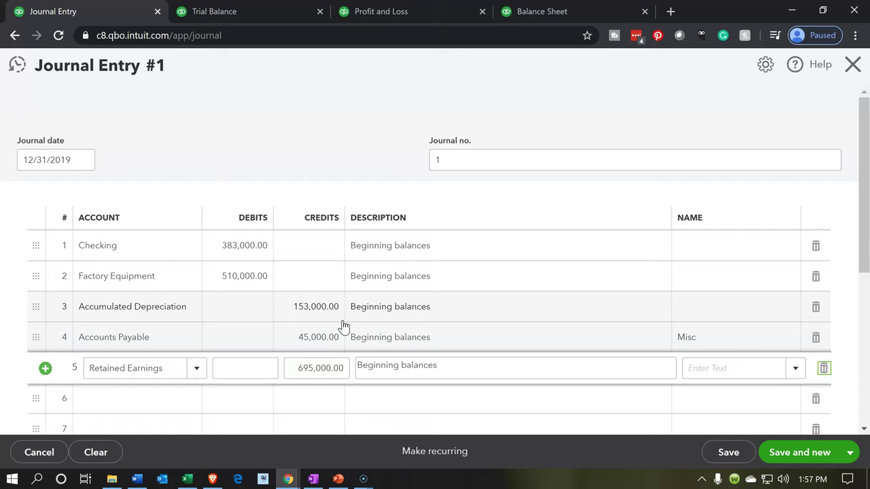
pyautogui.press('Tab')
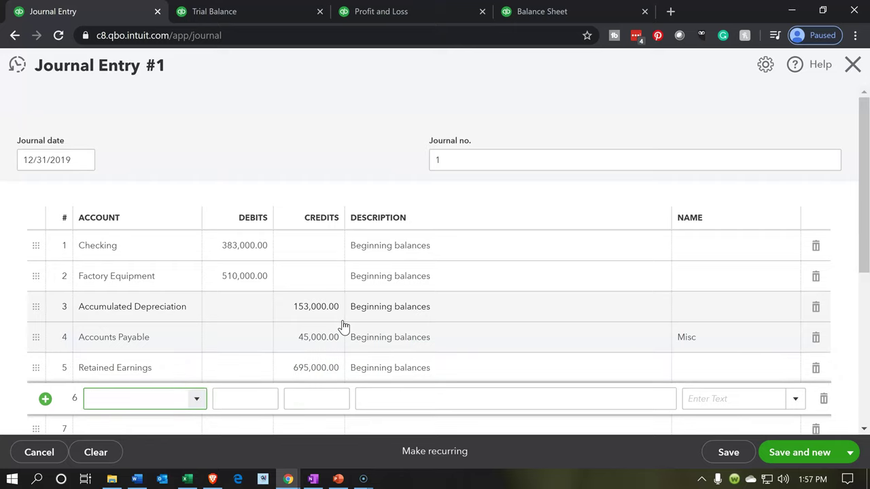
# - Save and close the beginning balances journal entry
pyautogui.click(551, 286)
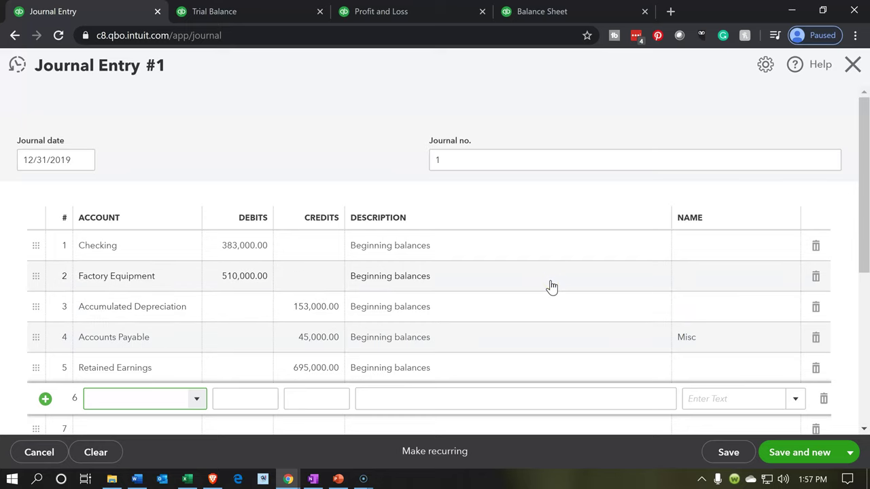
pyautogui.click(845, 454)
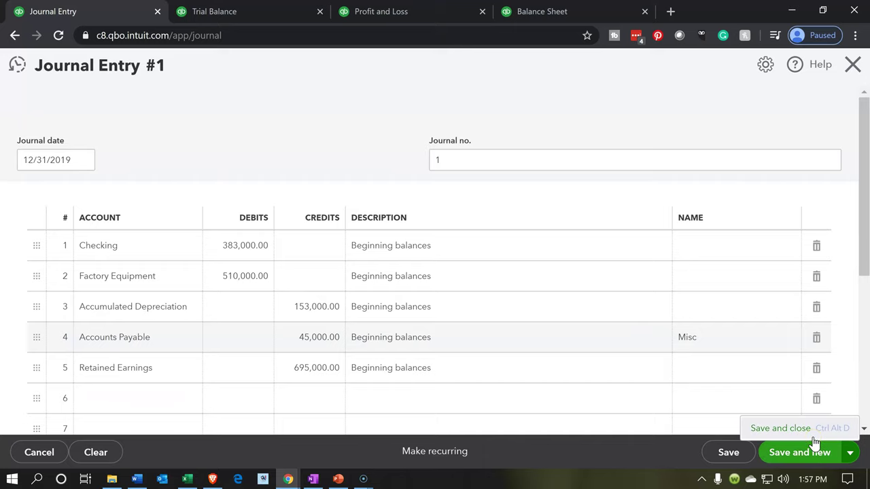
pyautogui.click(763, 428)
pyautogui.click(493, 320)
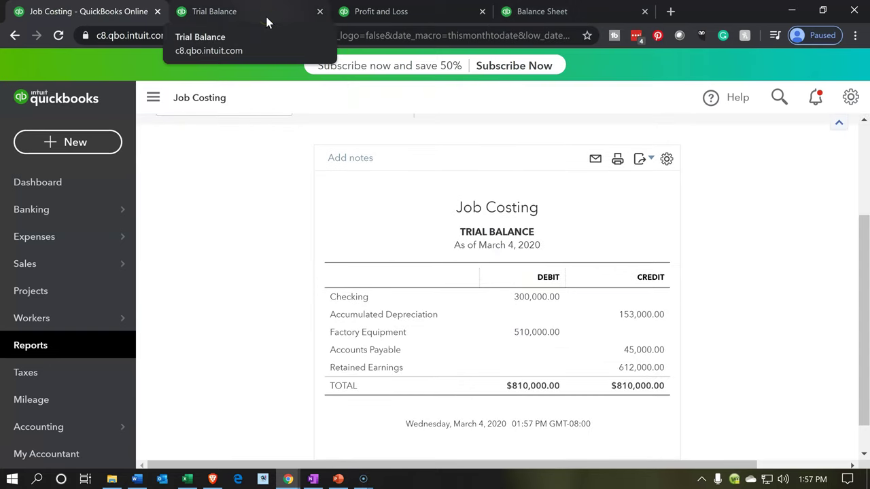
# - Rerun the Trial Balance report for 01/01/2020 and review its account balances
pyautogui.click(267, 19)
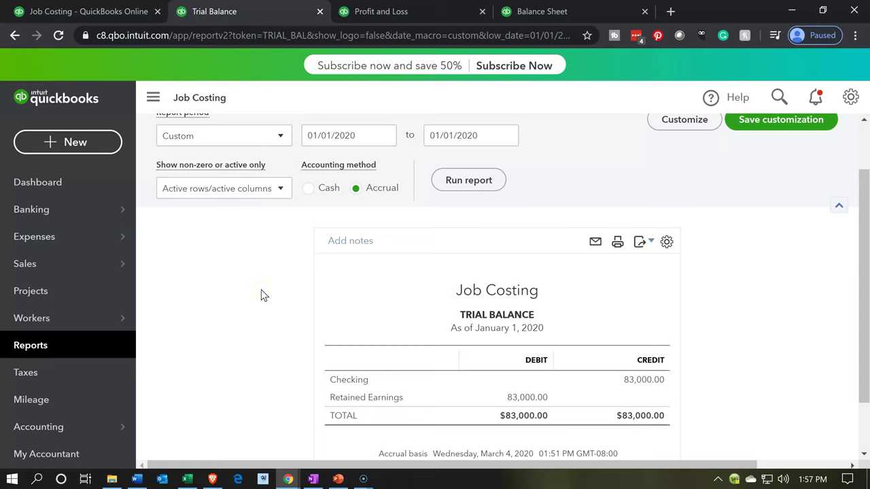
pyautogui.click(456, 182)
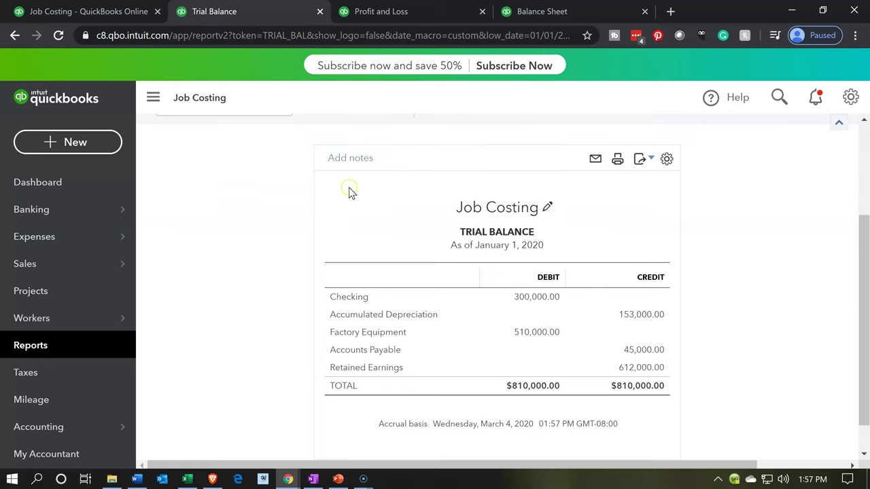
pyautogui.scroll(1, 350, 192)
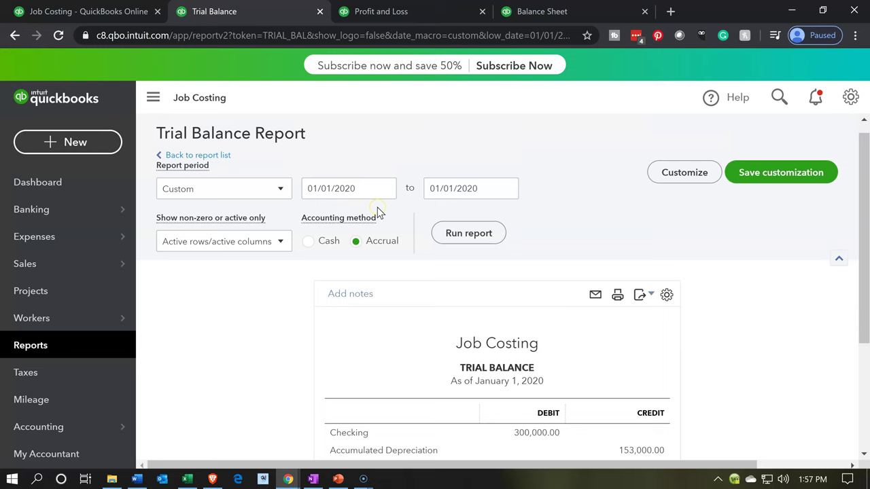
pyautogui.scroll(-2, 378, 212)
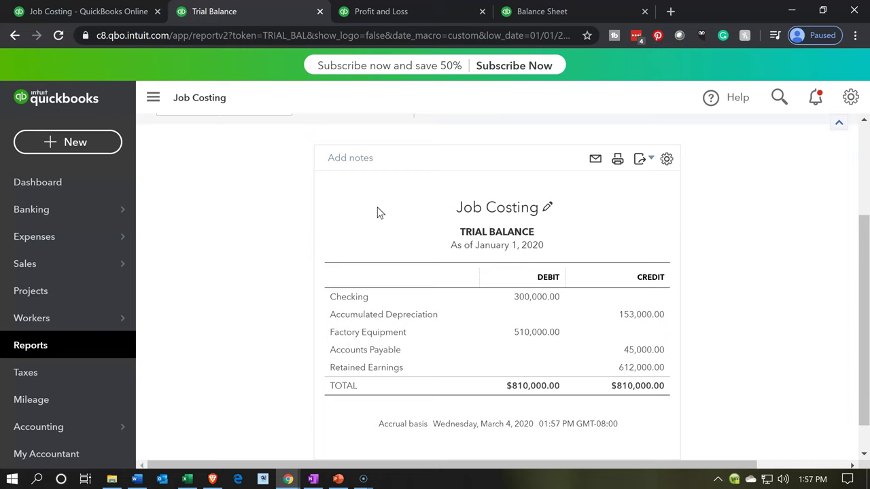
# - Compare the Trial Balance with the Beg Bal column in Excel, checking cash, accumulated depreciation and accounts payable
pyautogui.hotkey('alt', 'Tab')
pyautogui.click(306, 216)
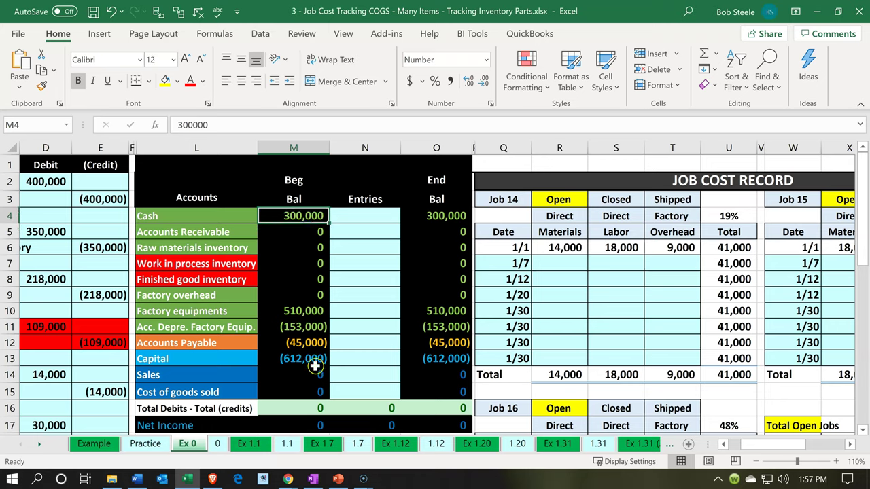
pyautogui.click(187, 481)
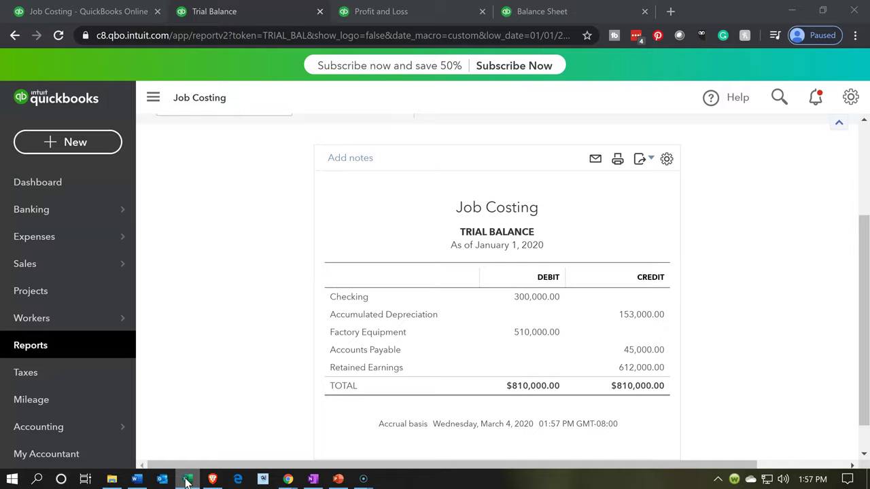
pyautogui.click(187, 481)
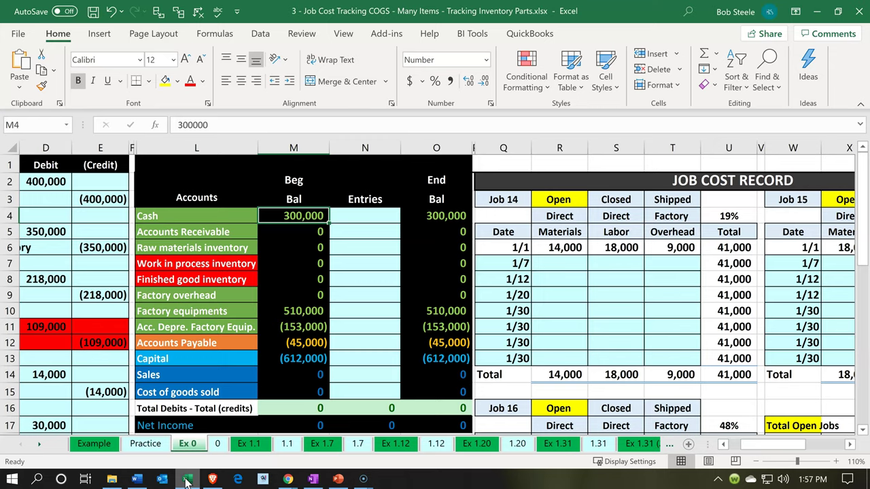
pyautogui.click(303, 327)
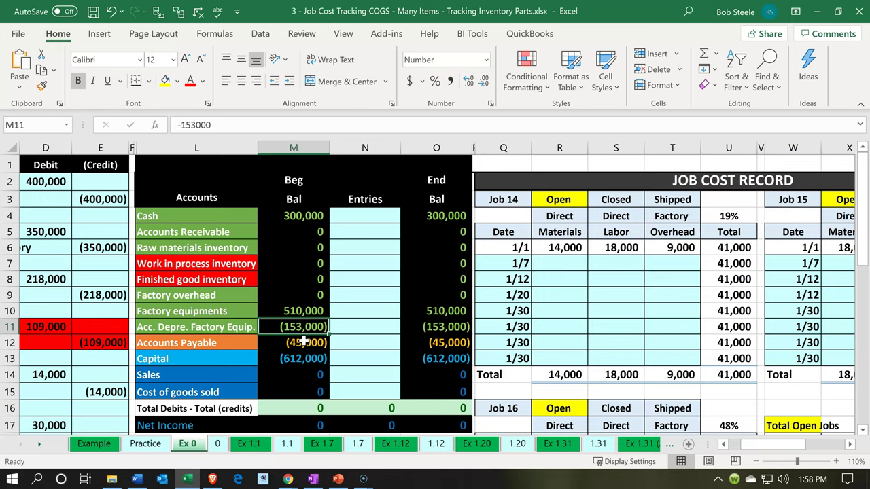
pyautogui.click(296, 345)
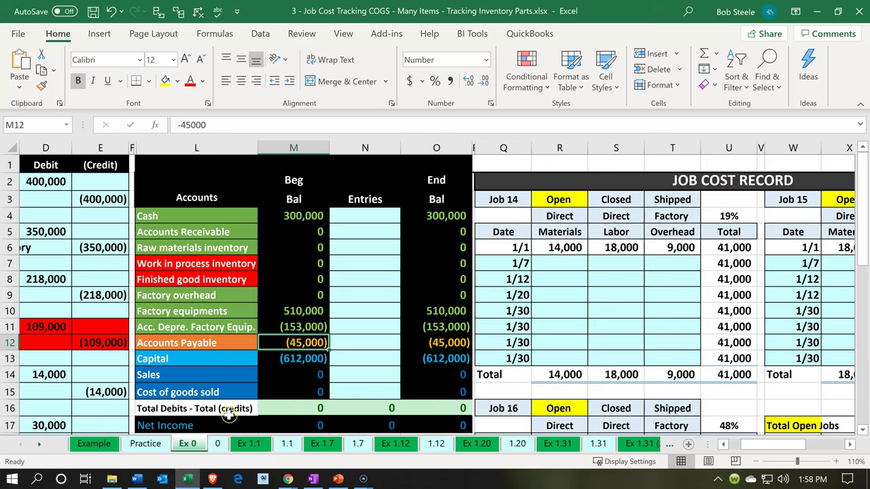
pyautogui.click(188, 479)
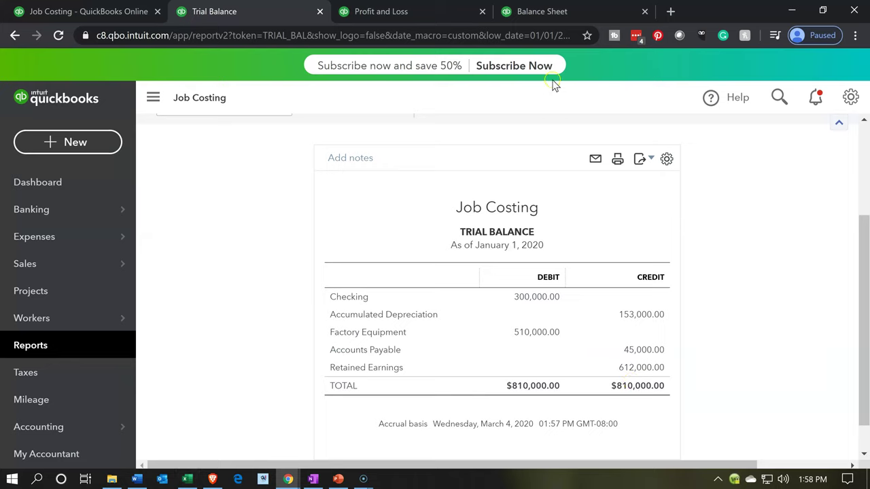
# - Rerun the Balance Sheet report for 01/01/2020 and examine its assets, liabilities and equity sections
pyautogui.click(551, 12)
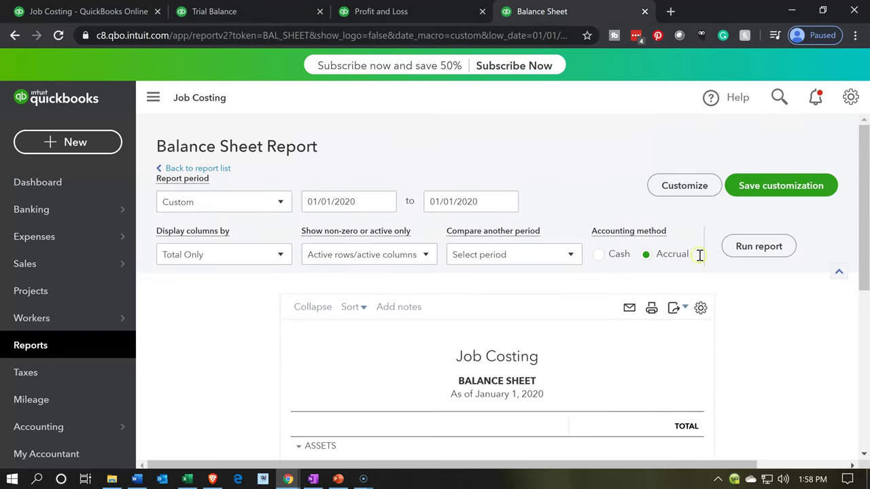
pyautogui.click(734, 247)
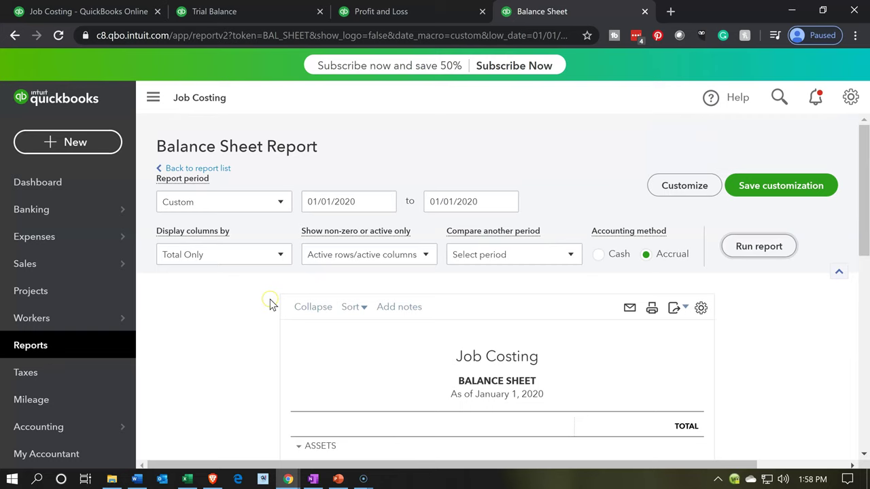
pyautogui.scroll(-3, 272, 303)
pyautogui.scroll(-1, 270, 303)
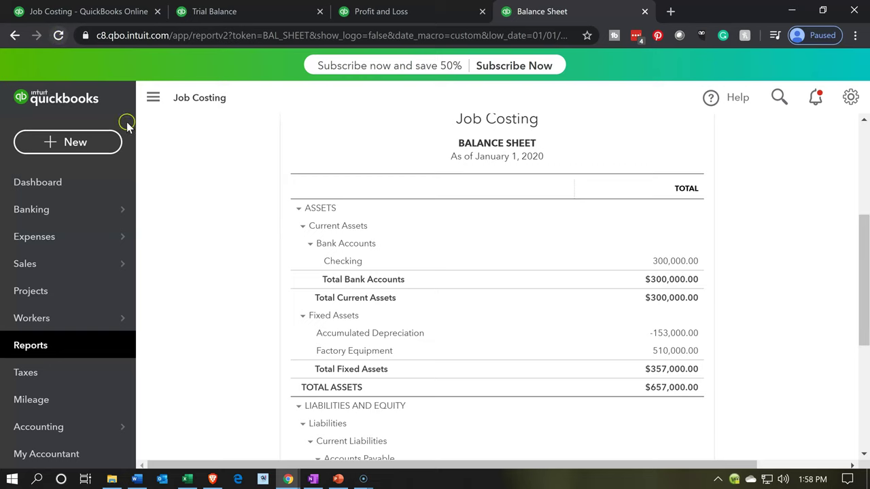
pyautogui.scroll(-2, 215, 271)
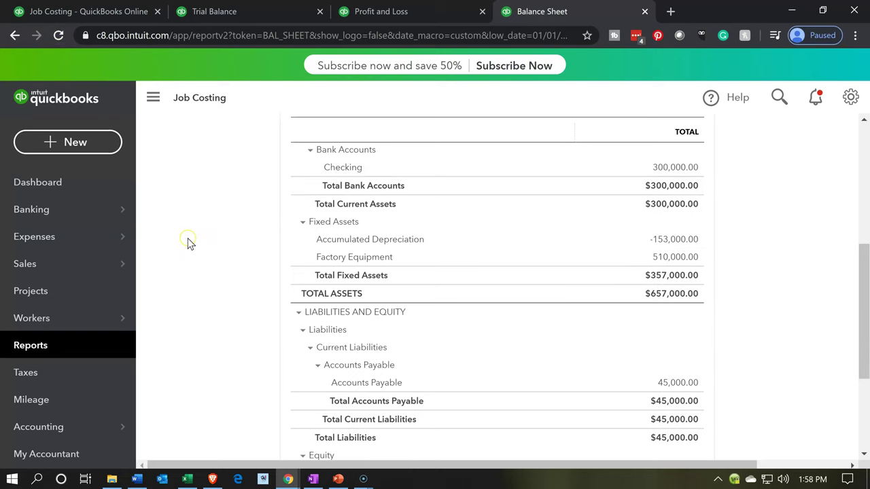
pyautogui.scroll(2, 190, 244)
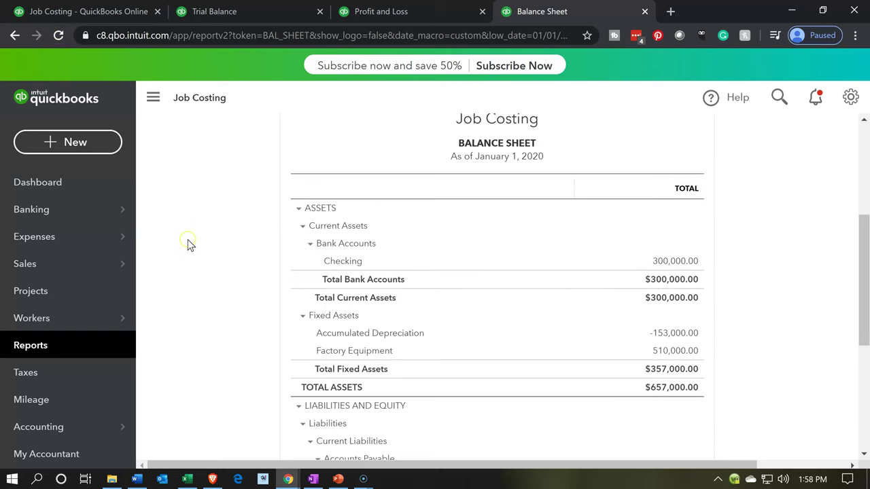
pyautogui.scroll(-2, 190, 245)
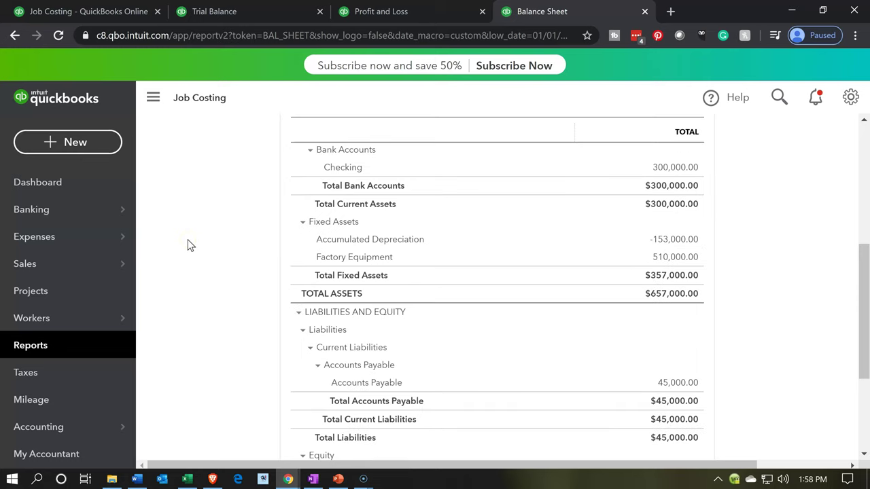
pyautogui.scroll(-3, 190, 245)
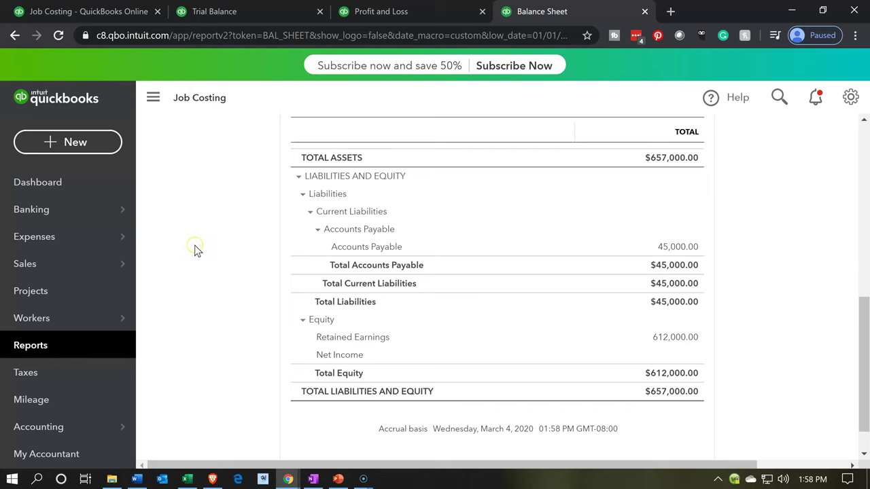
pyautogui.scroll(3, 194, 251)
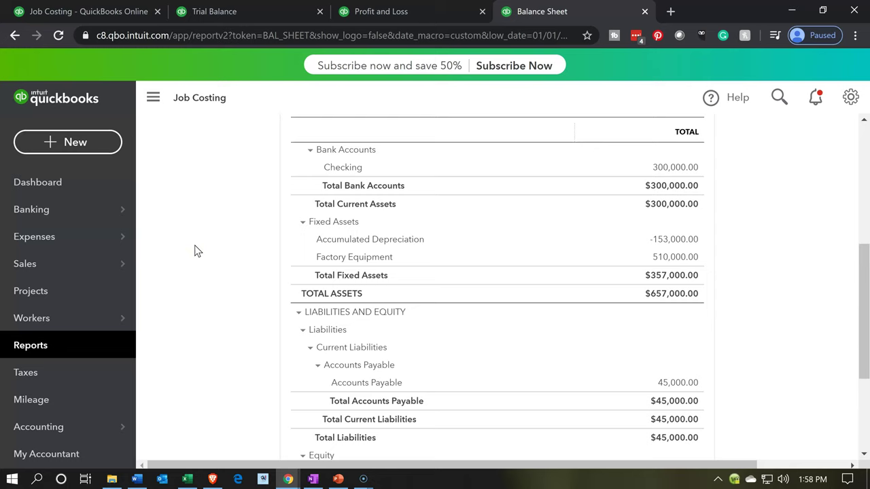
pyautogui.scroll(2, 194, 251)
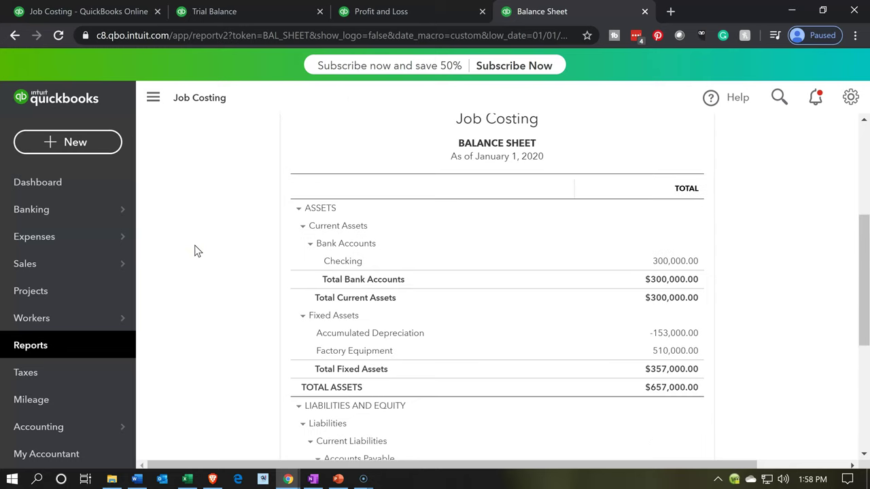